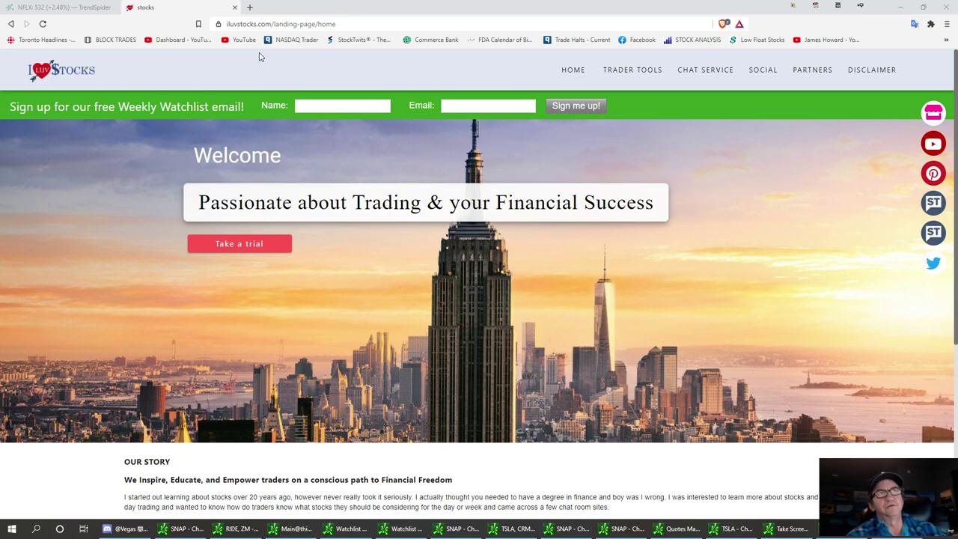
Step: Open the TrendSpider website from the Partners page of the iluvstocks site
click(73, 9)
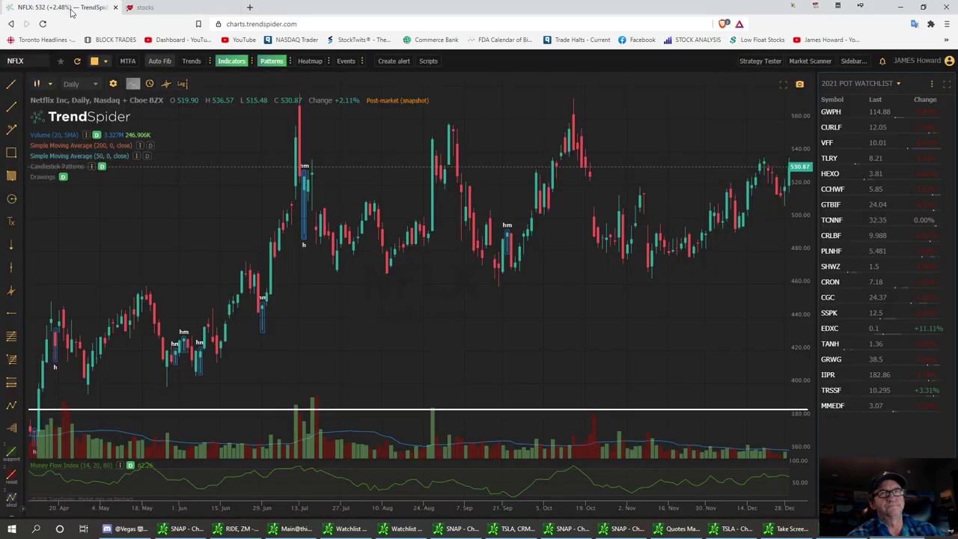
click(145, 7)
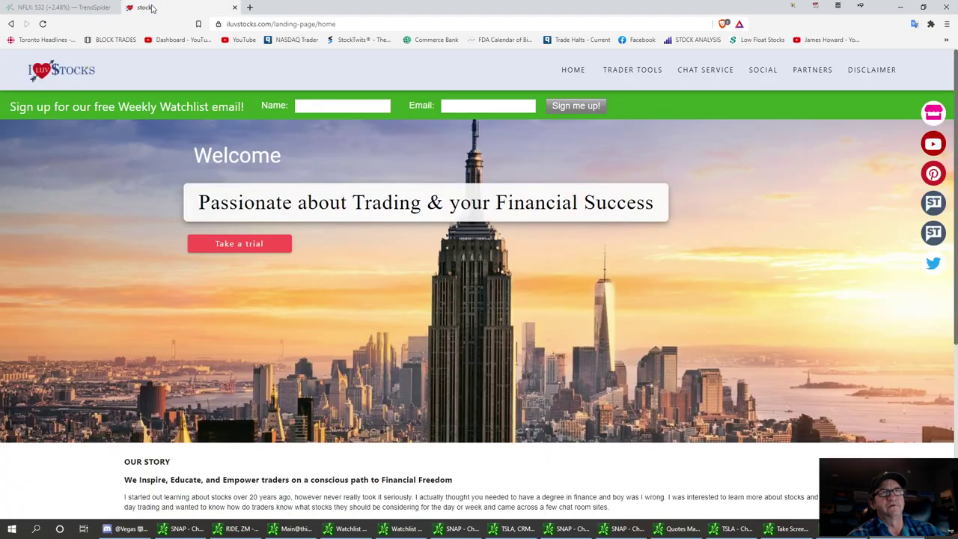
click(816, 70)
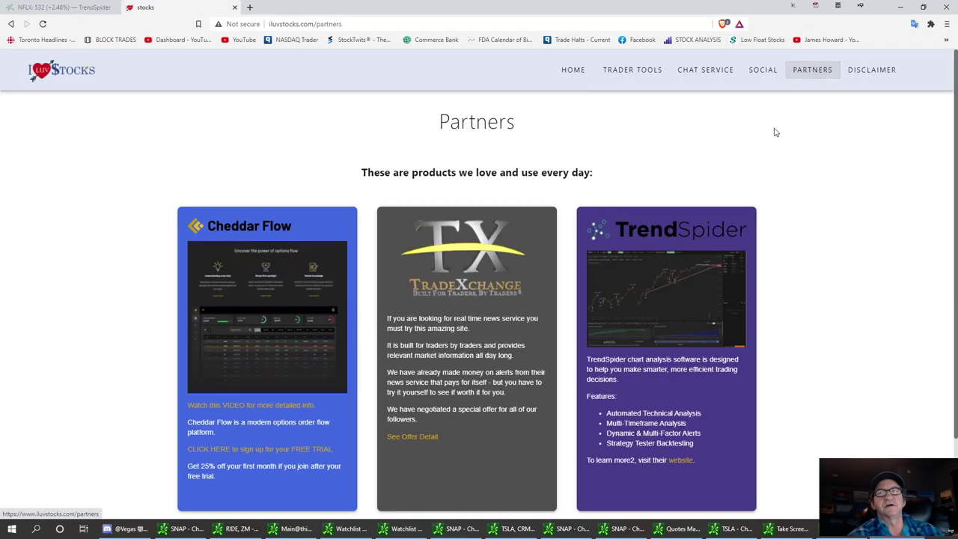
click(682, 461)
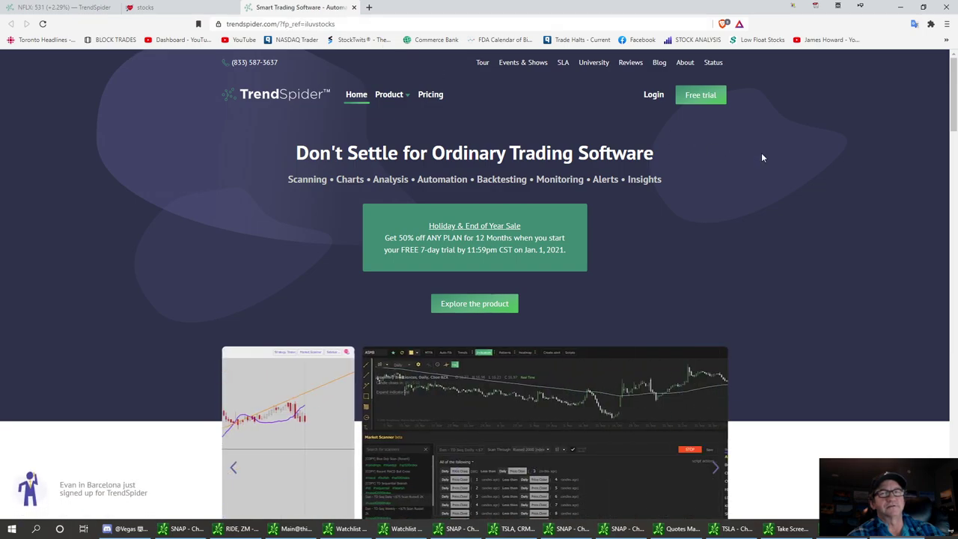
Step: Return to the NFLX chart in TrendSpider and briefly open and close the Market Scanner
click(46, 8)
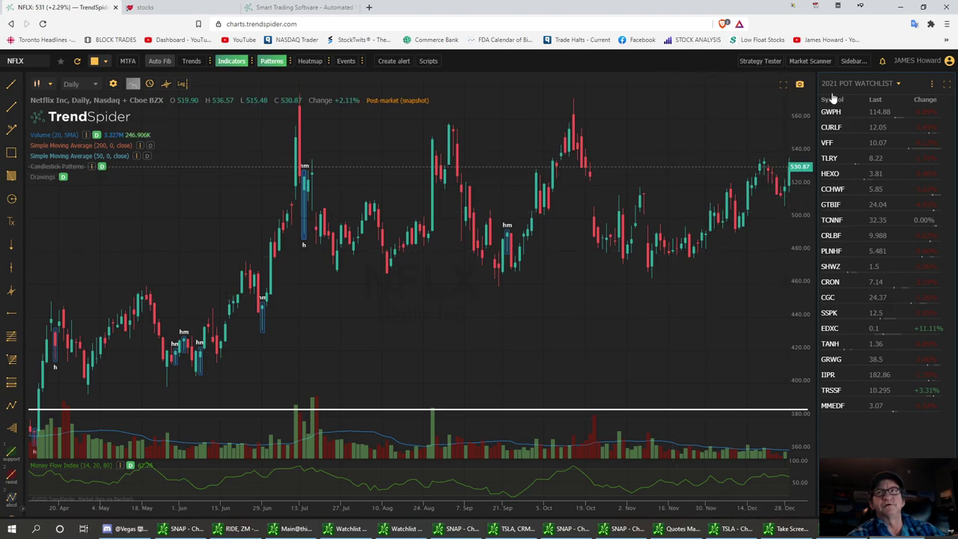
click(810, 61)
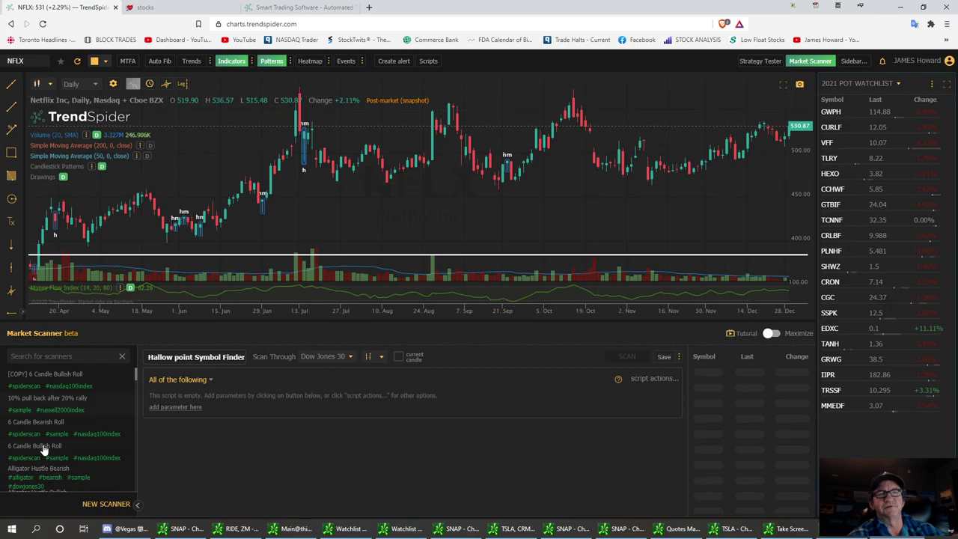
click(812, 61)
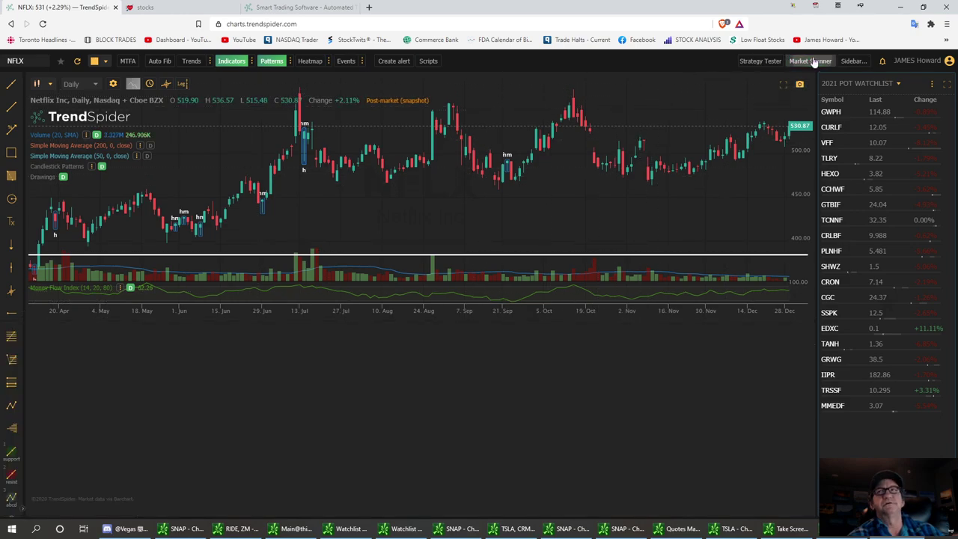
right_click(865, 327)
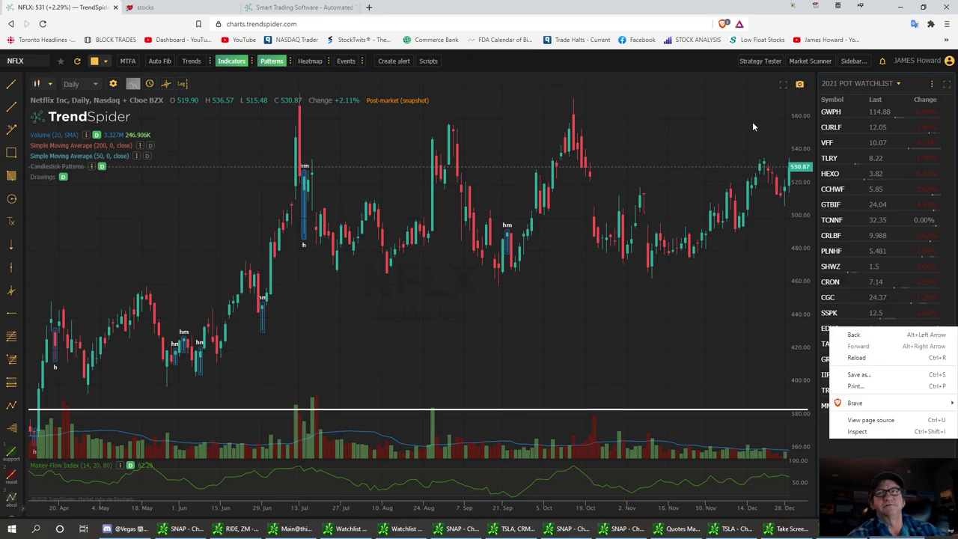
click(680, 108)
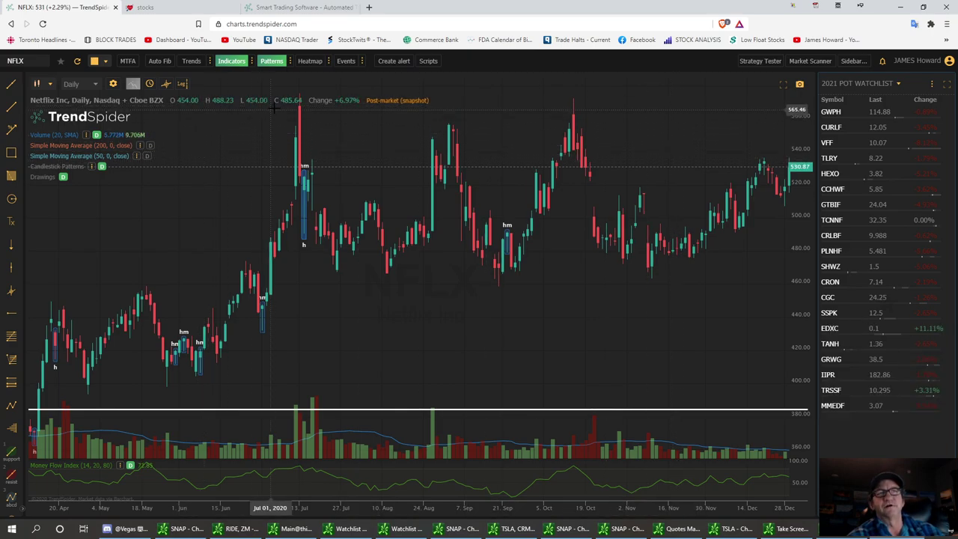
Step: Toggle the NFLX chart's candlestick patterns off and on, and look through the pattern list down to the Hammer entries
click(272, 61)
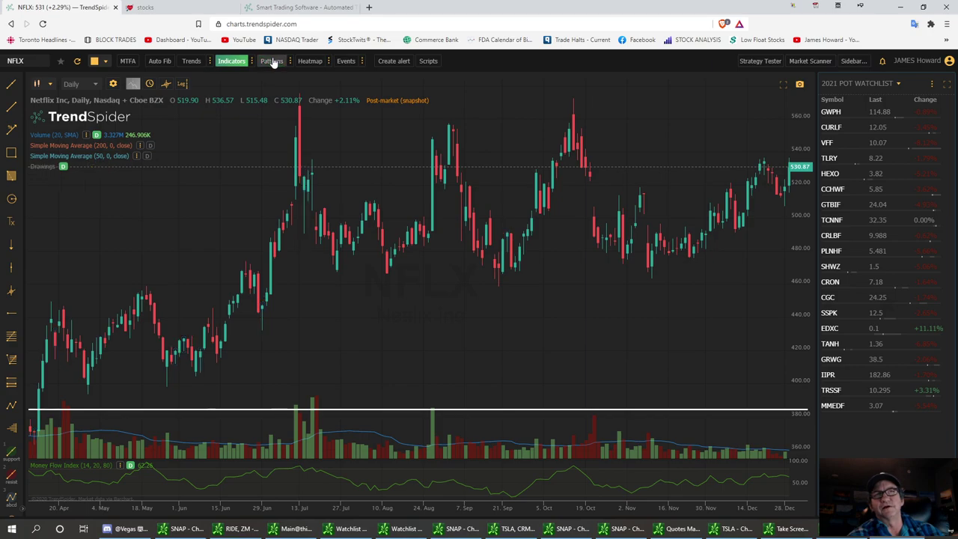
click(272, 61)
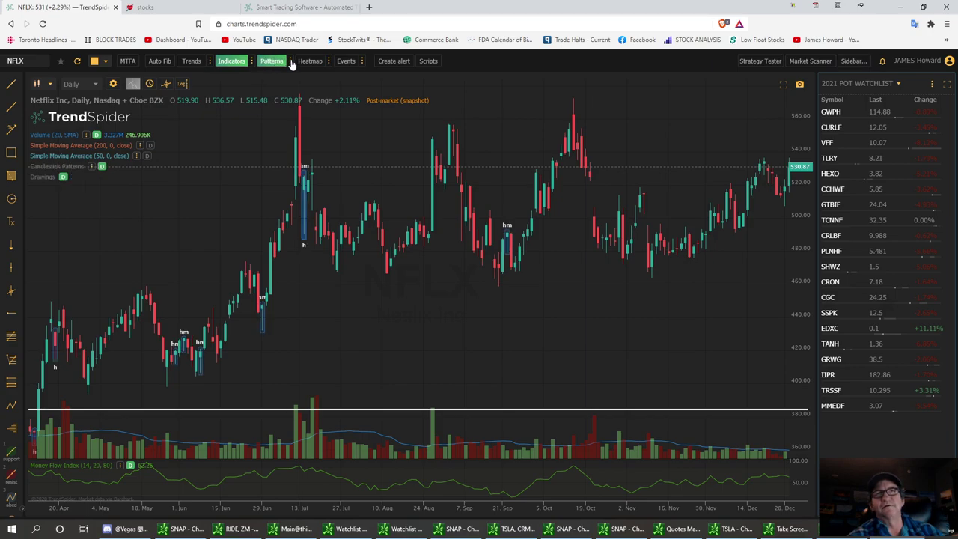
click(291, 61)
scroll(343, 123, down, 5)
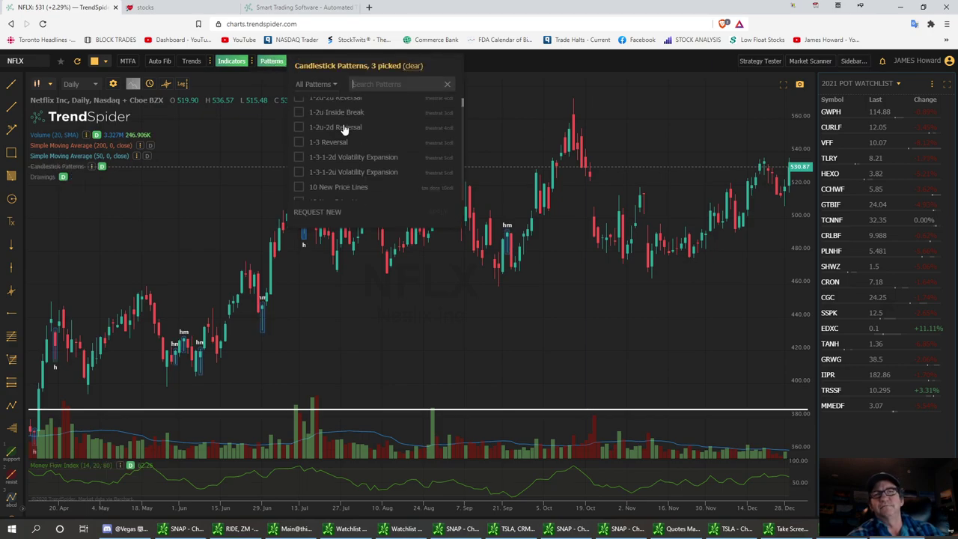
scroll(346, 140, down, 5)
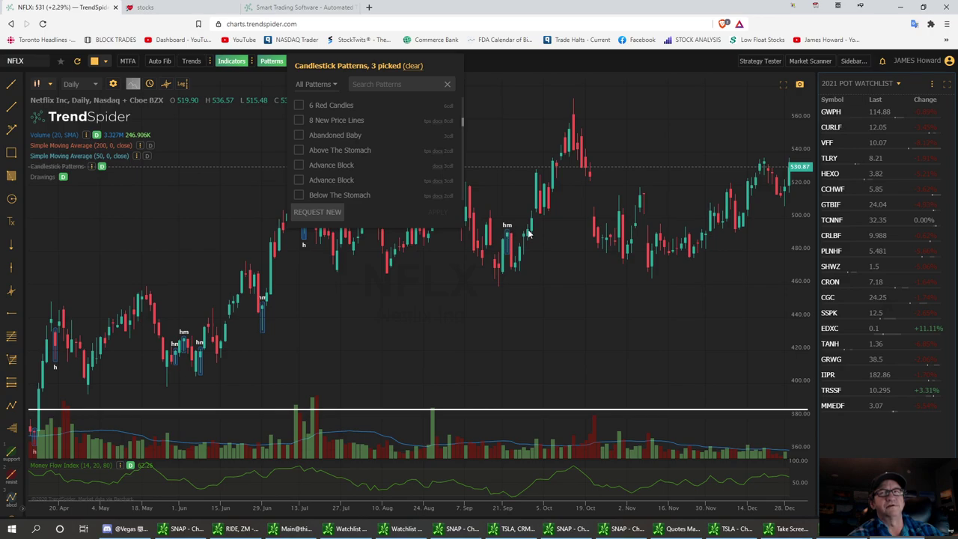
scroll(361, 148, down, 5)
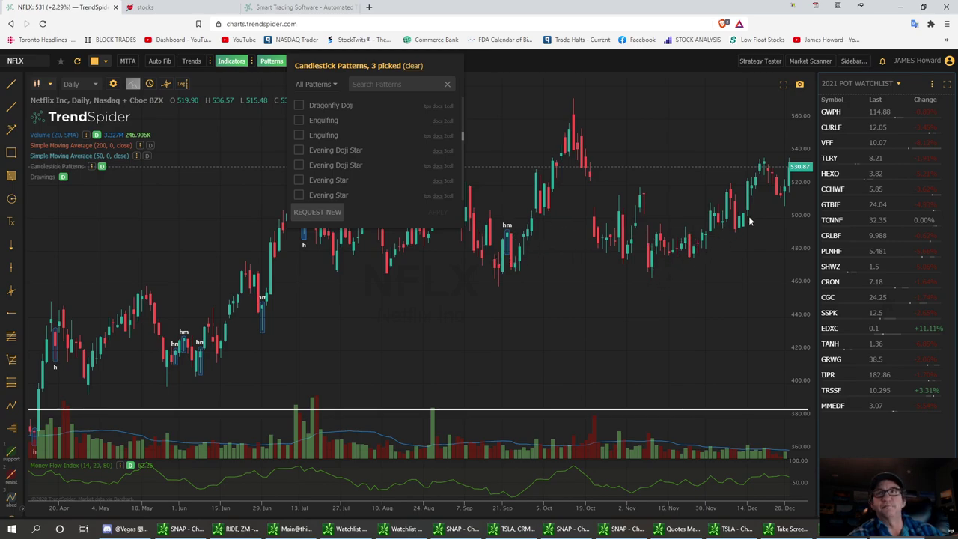
scroll(318, 158, down, 3)
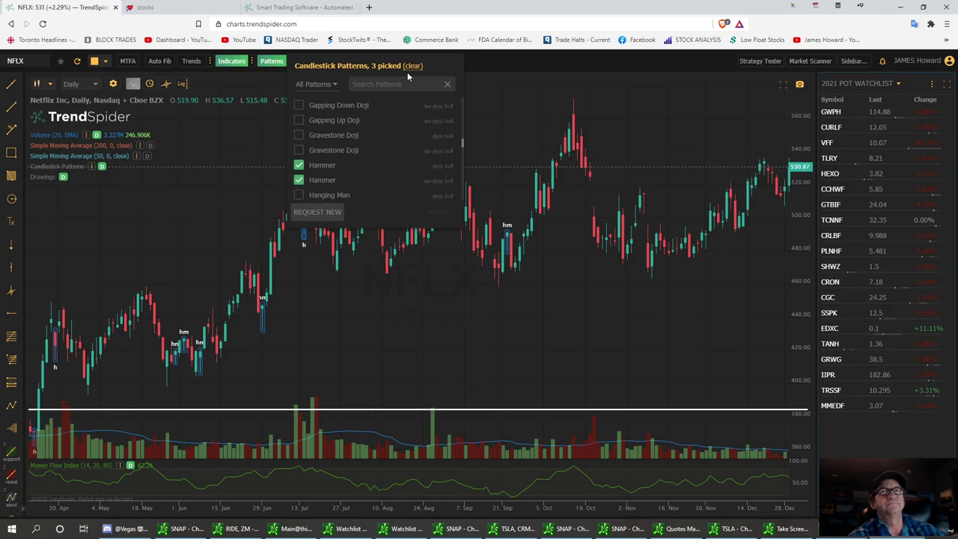
click(511, 202)
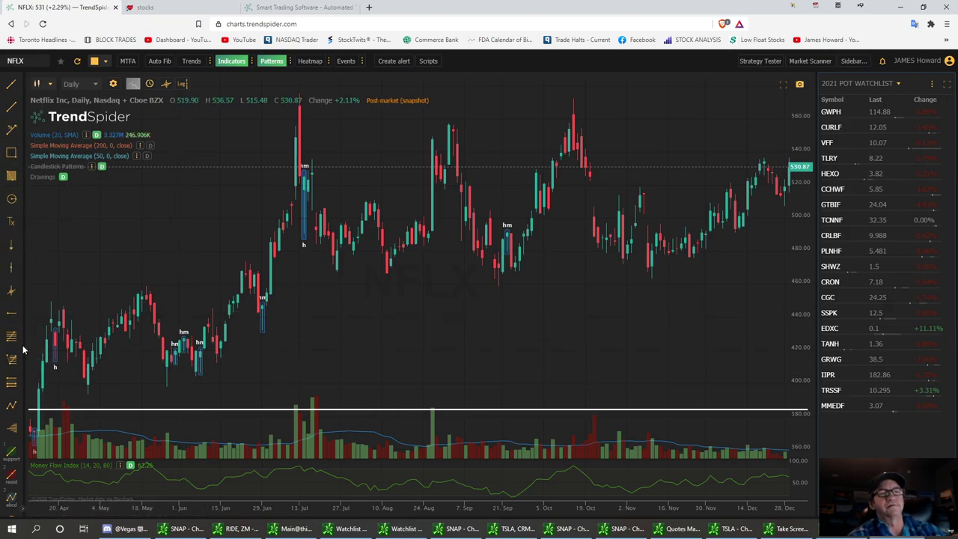
Step: Draw a Fib Sequence between the October high at about 572 and the April low at about 368, and remove it again
click(17, 321)
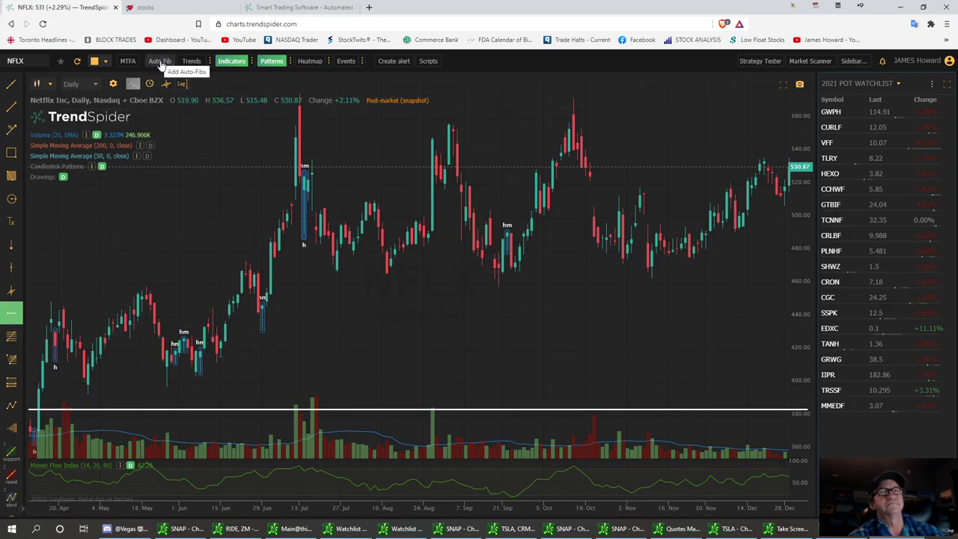
click(12, 337)
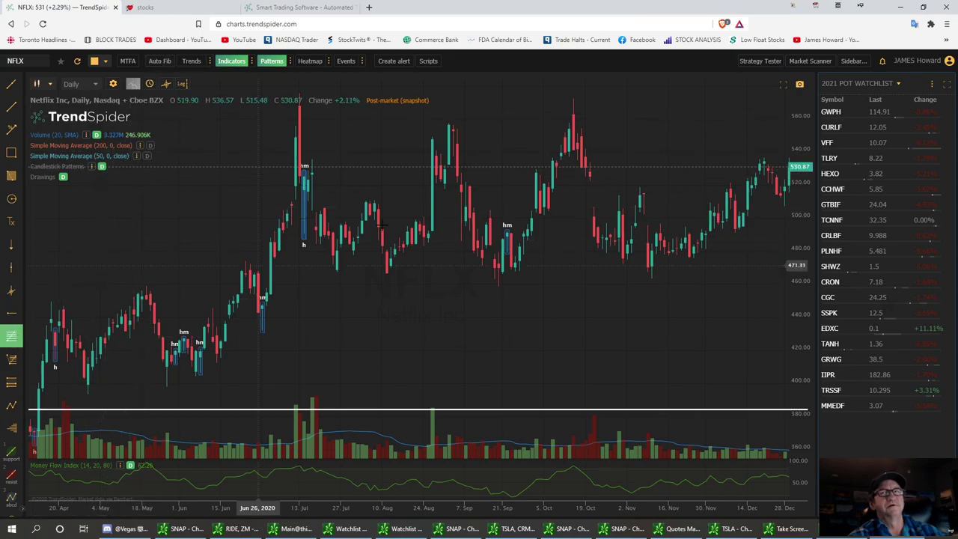
click(570, 96)
drag(551, 112, 34, 434)
click(34, 437)
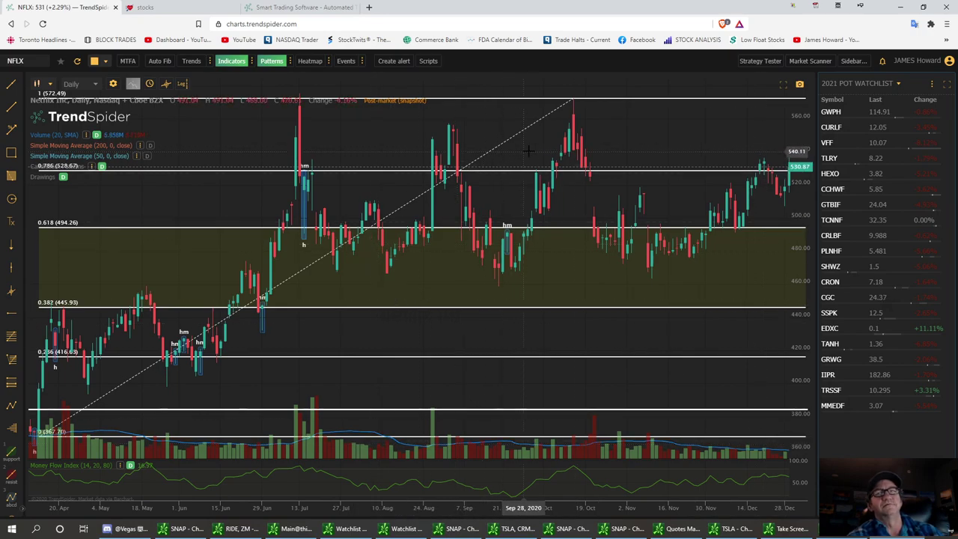
right_click(681, 98)
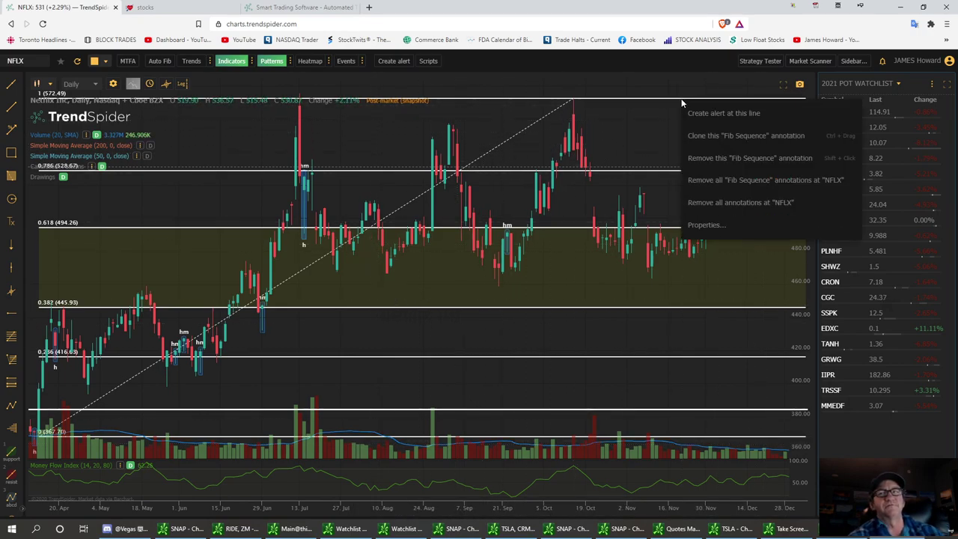
click(746, 159)
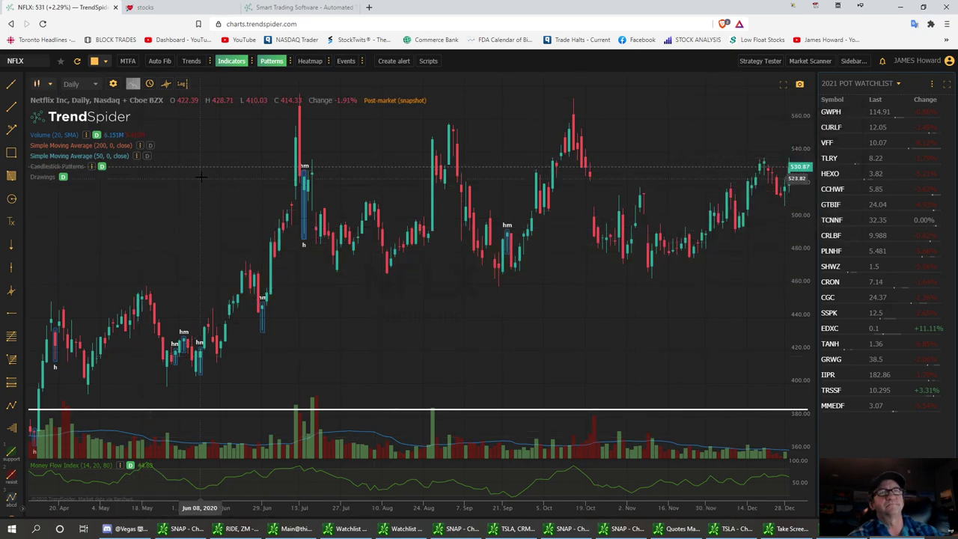
Step: Try a horizontal ray at 535.10 starting from the Oct 15, 2020 candle, and remove it
click(12, 316)
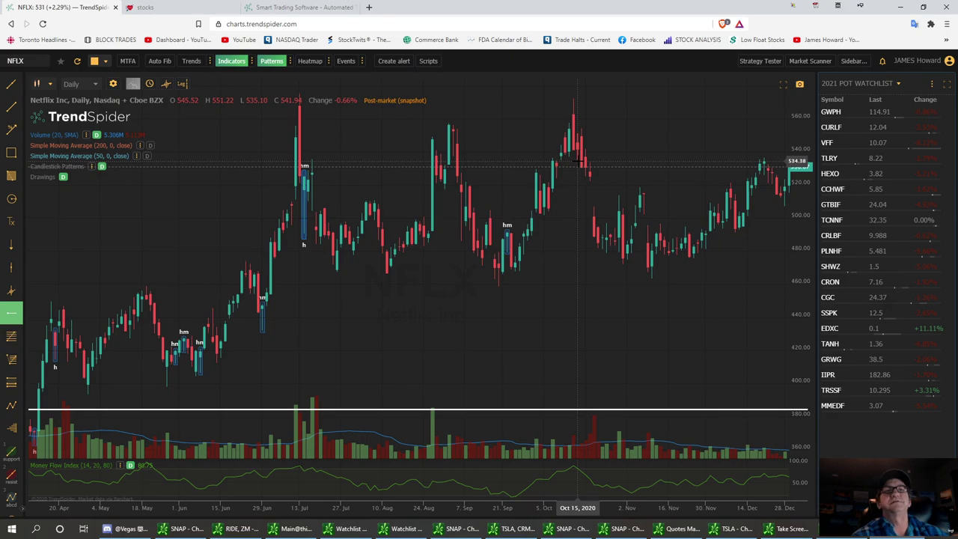
click(579, 159)
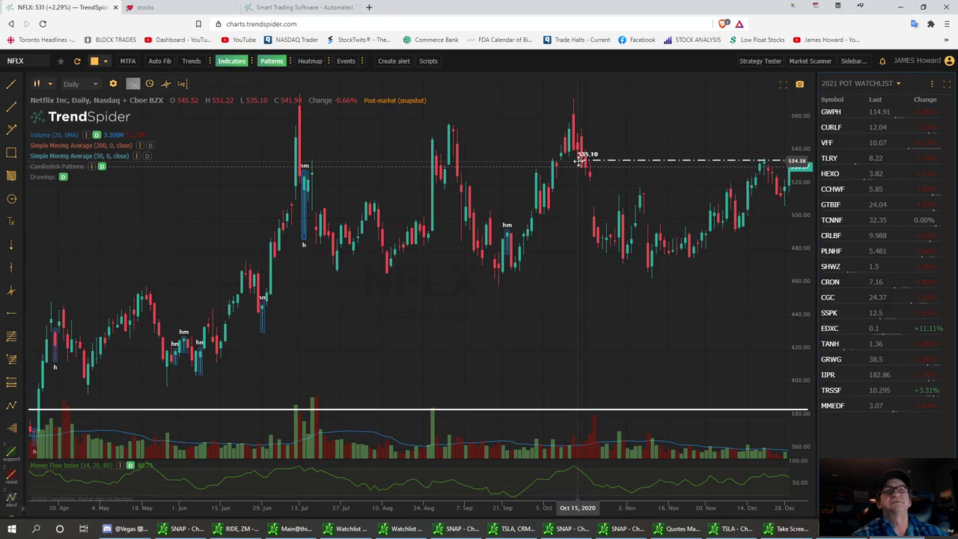
right_click(634, 159)
click(679, 220)
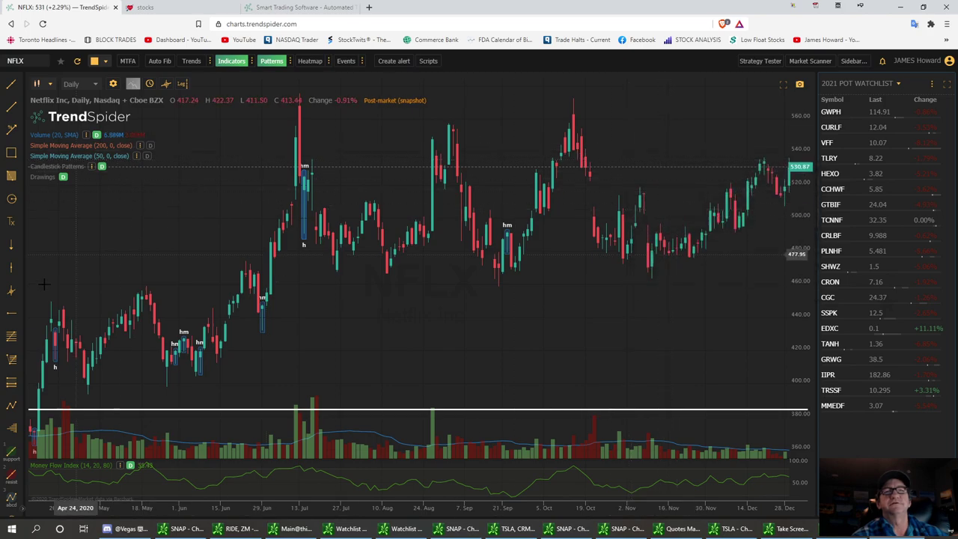
Step: Mark the NFLX price range with two horizontal rays starting at Nov 03, 2020, one at about 534.38 and one at about 514.16
click(13, 314)
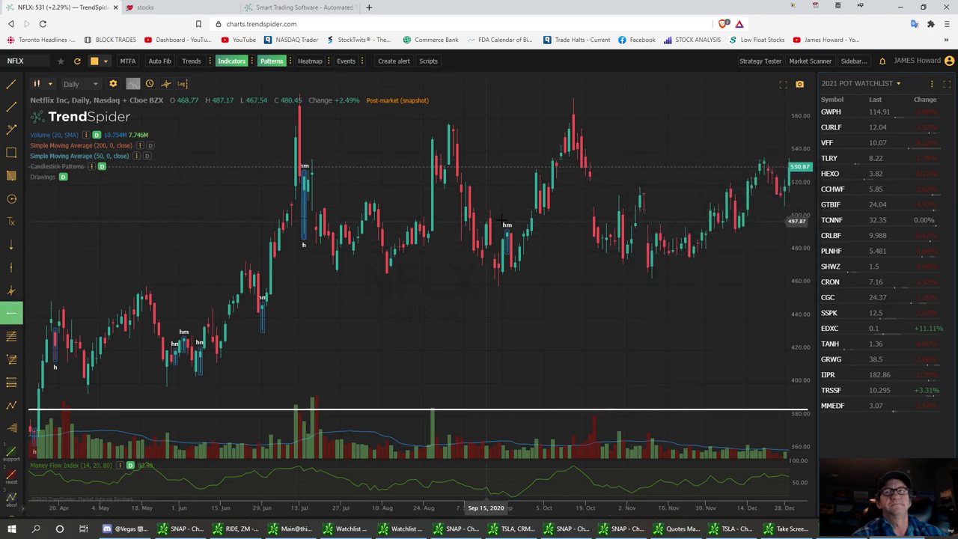
click(631, 160)
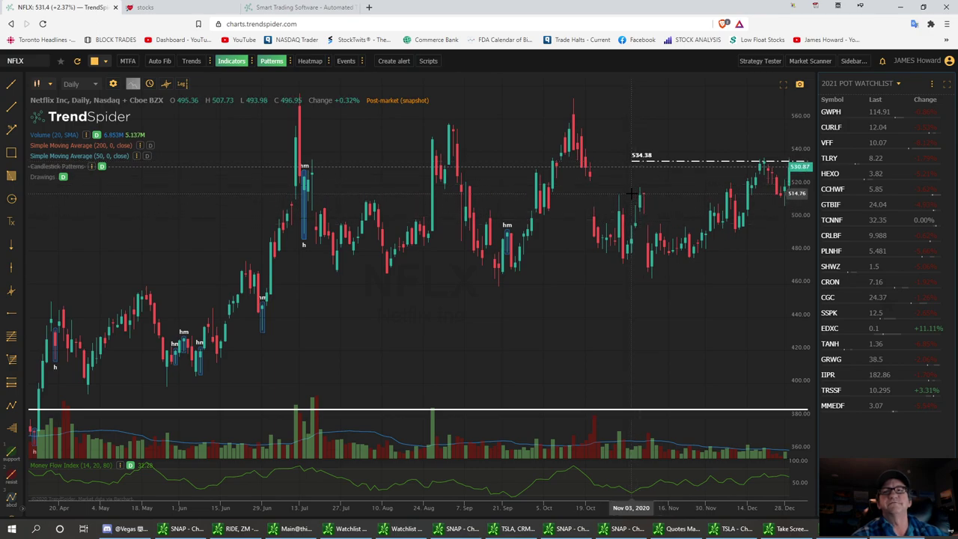
click(13, 316)
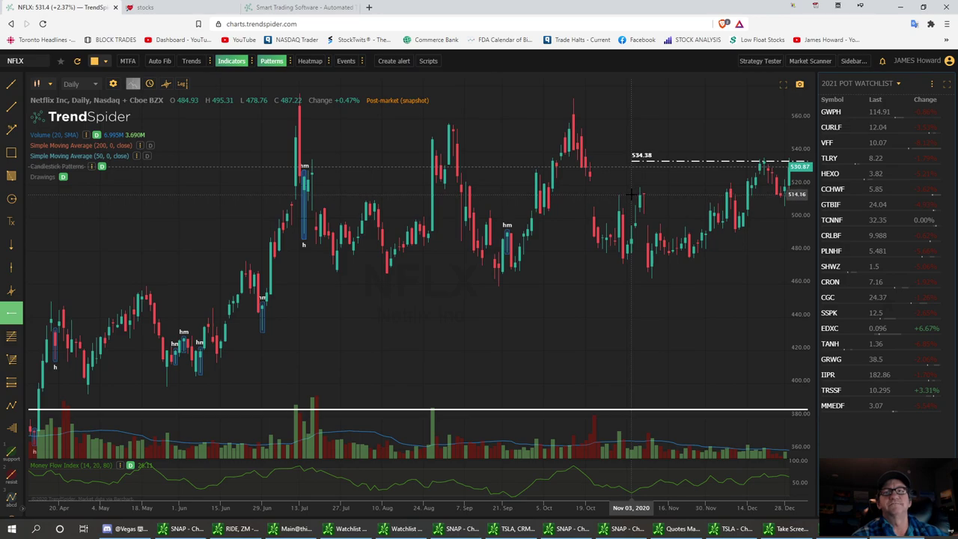
click(632, 194)
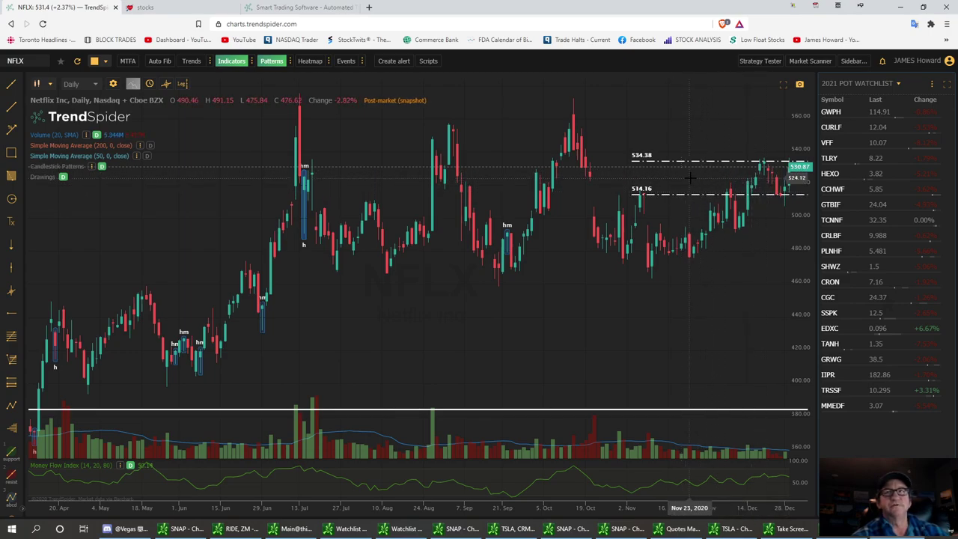
Step: Subdivide the marked range with horizontal rays at about 525.02 midway, 529.25 in the upper half and 520.20 in the lower half
click(11, 317)
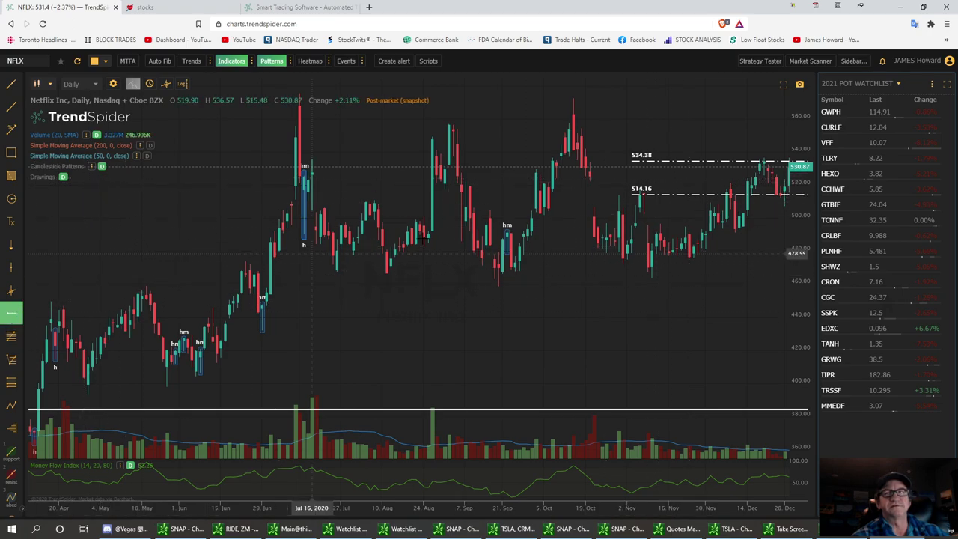
click(632, 176)
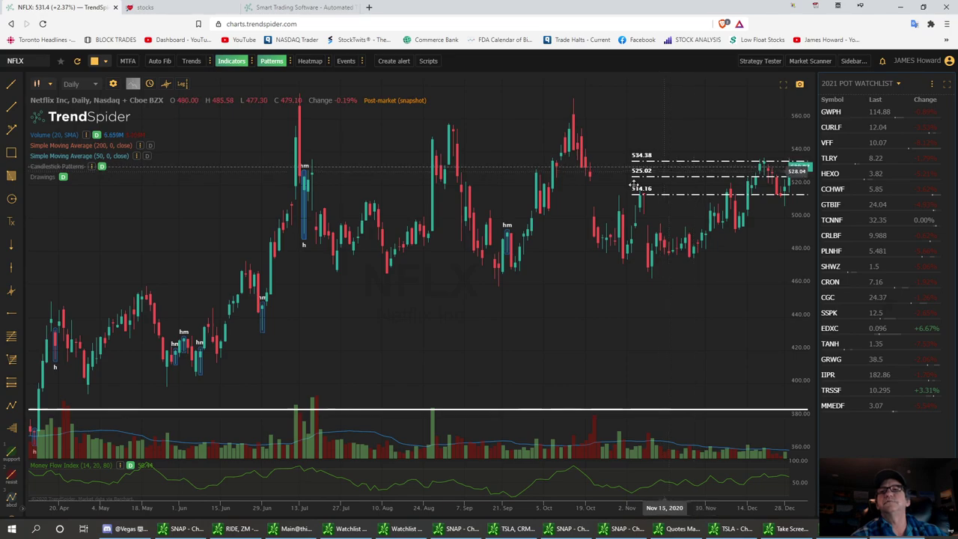
click(11, 313)
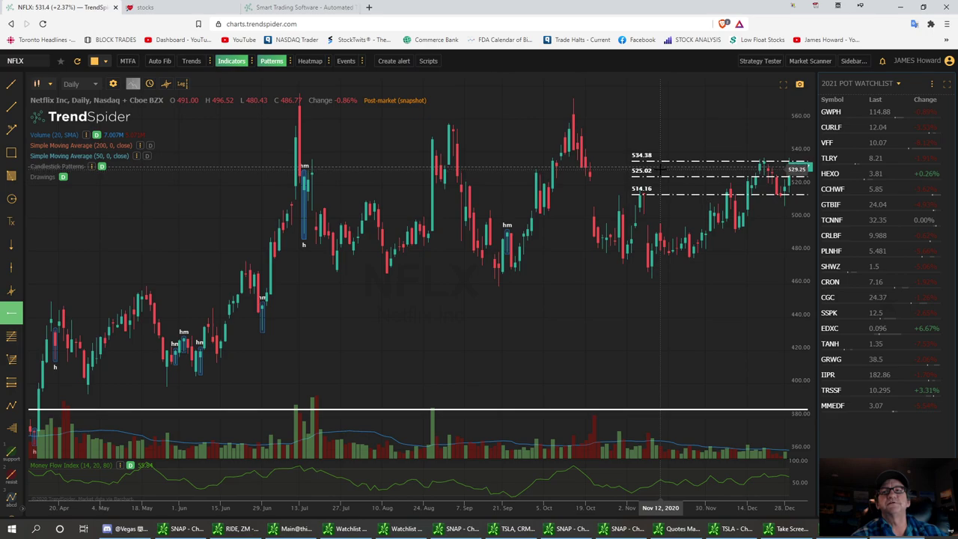
click(660, 164)
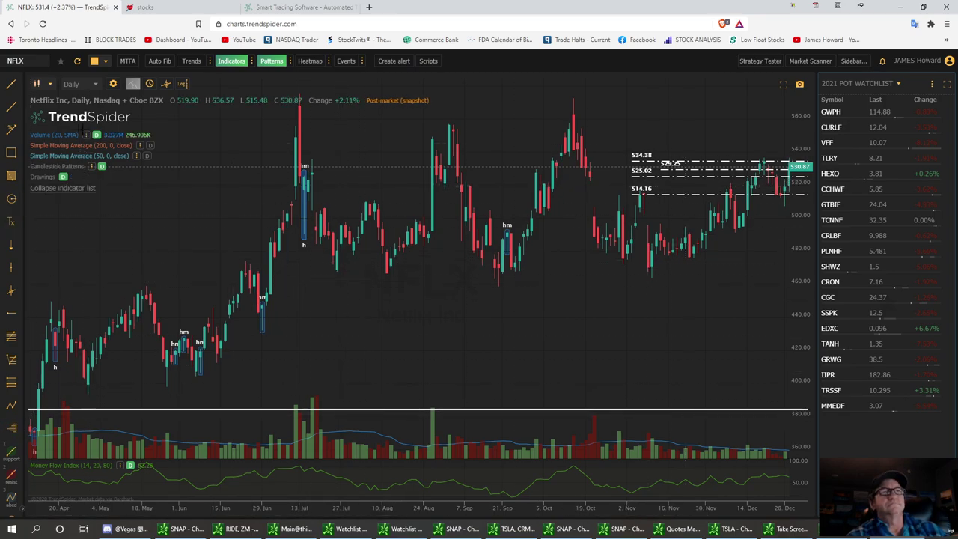
click(16, 316)
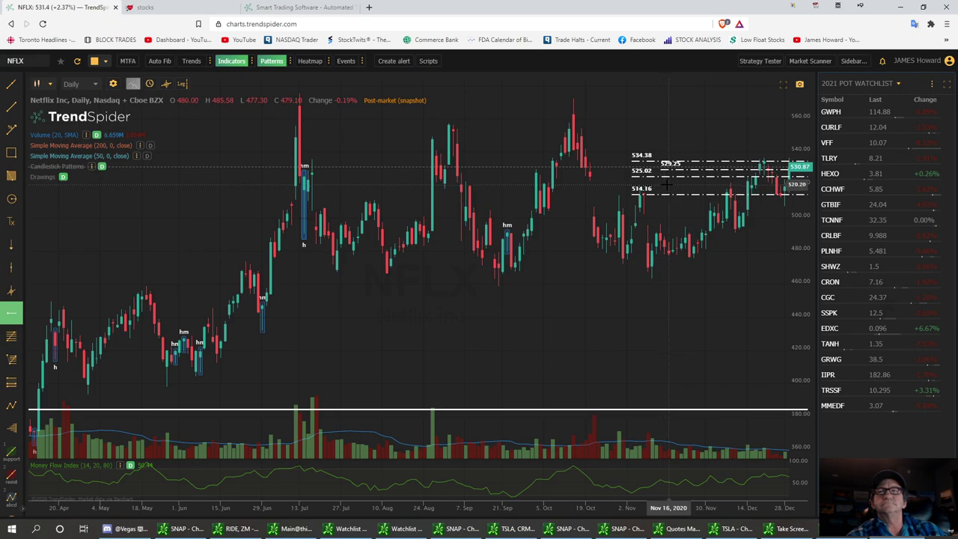
click(667, 183)
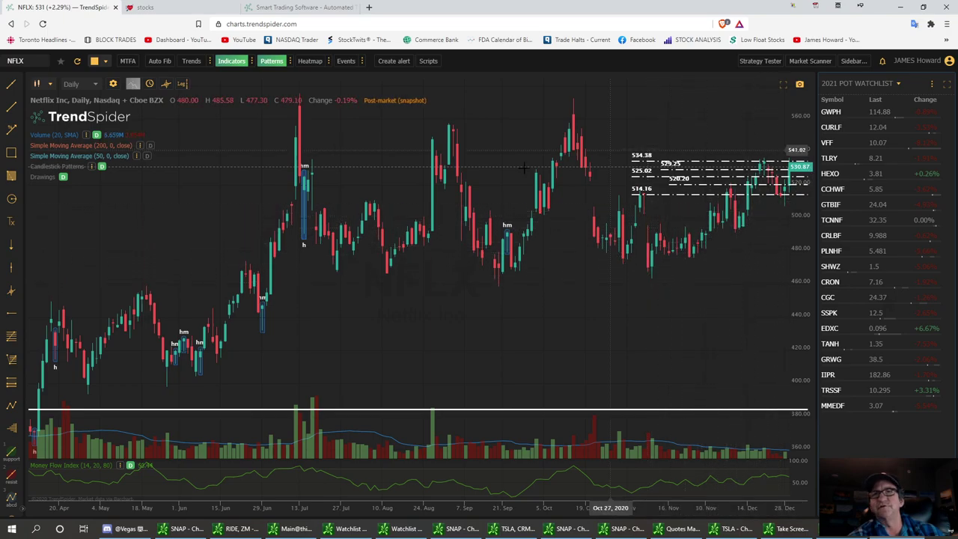
scroll(10, 450, down, 1)
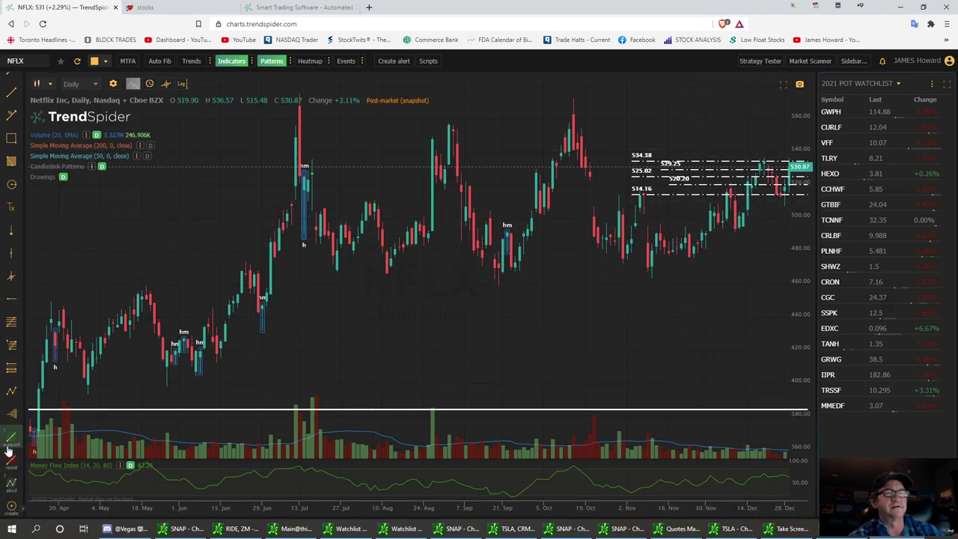
Step: Draw a rising support line under the NFLX lows, starting from the November low at about 464
click(10, 444)
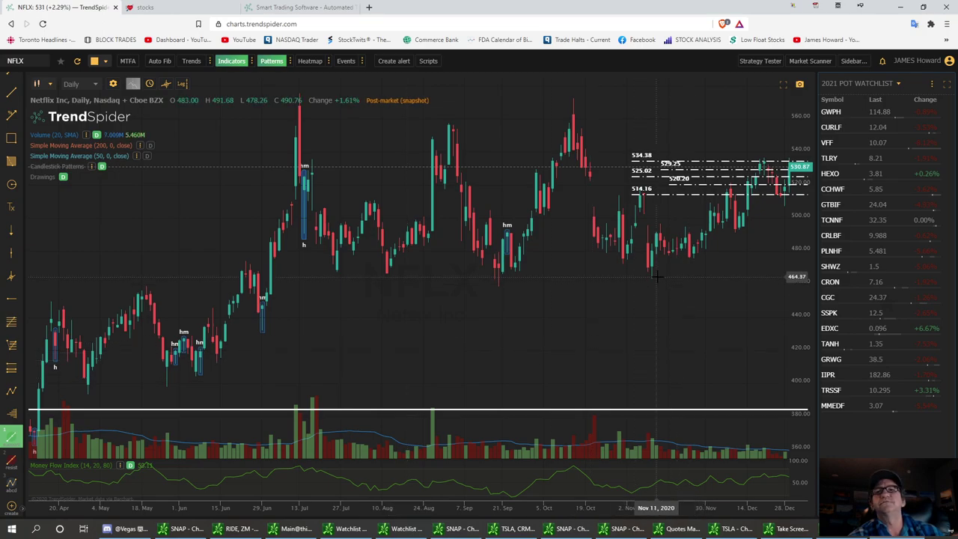
mouse_move(651, 276)
mouse_down()
mouse_move(781, 206)
mouse_move(787, 215)
mouse_up()
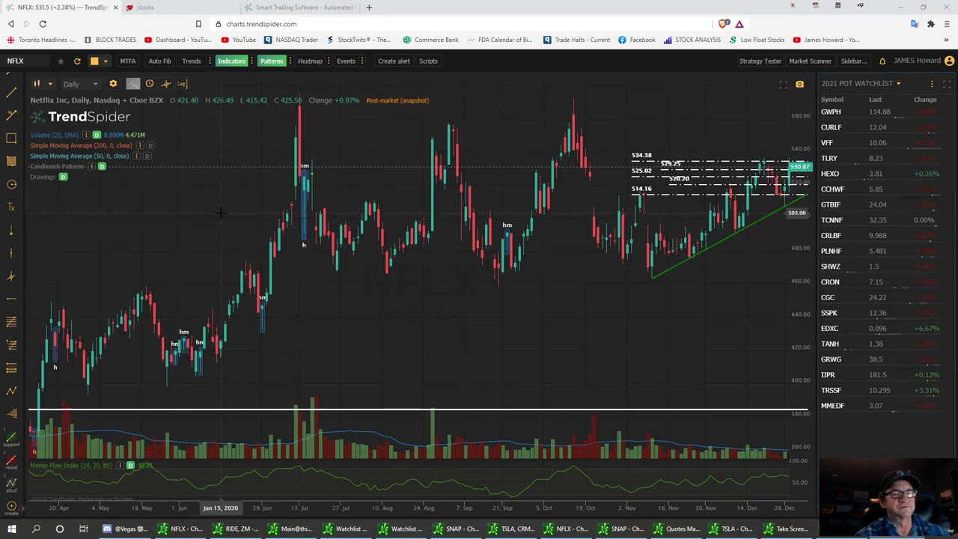
click(28, 60)
text(NF)
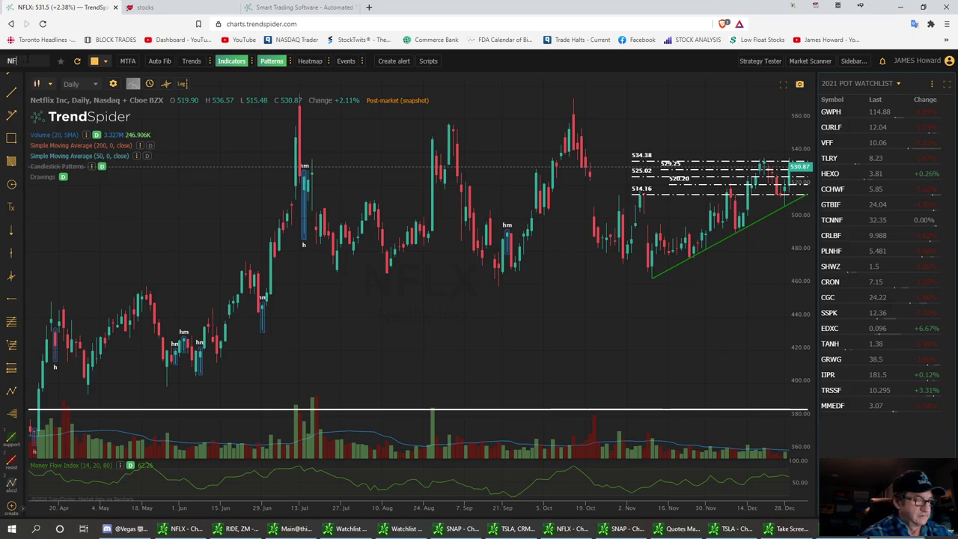
text(aapl)
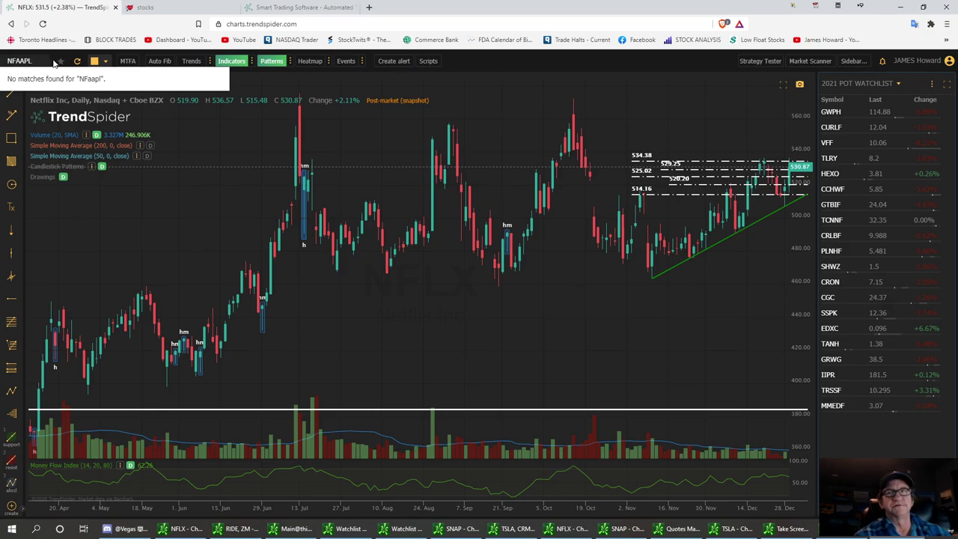
click(445, 18)
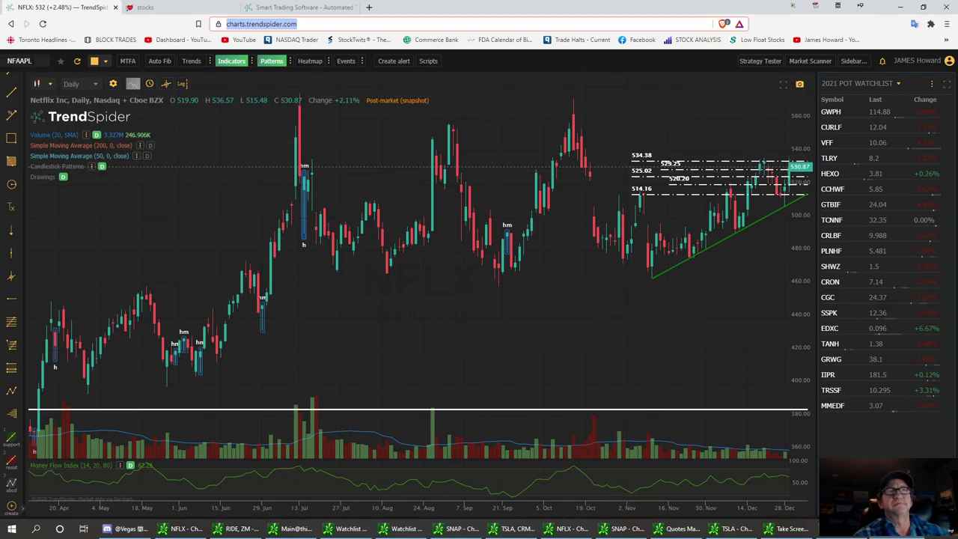
click(30, 61)
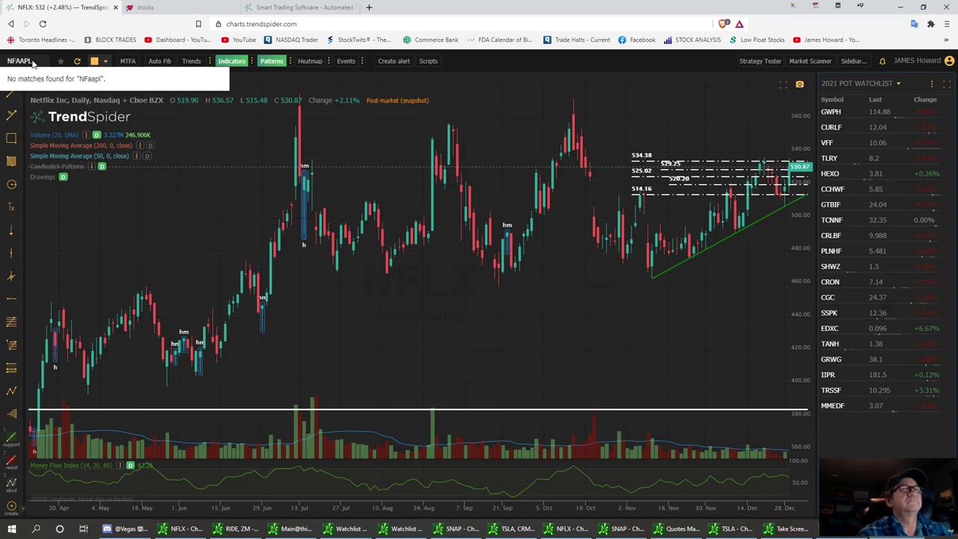
key(Escape)
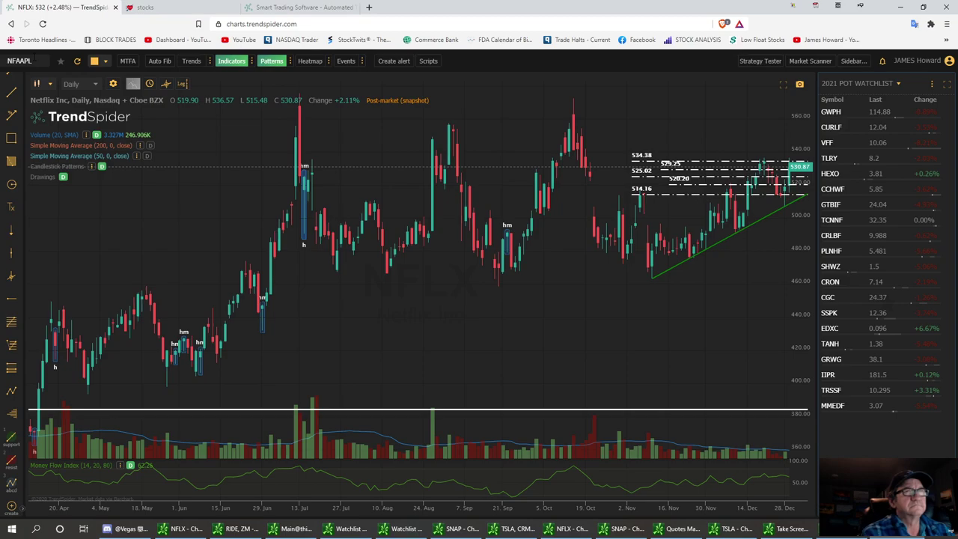
Step: Replace the charted symbol with AAPL, choosing the Apple Inc stock
click(38, 63)
key(BackSpace)
key(BackSpace)
key(BackSpace)
key(BackSpace)
key(BackSpace)
key(BackSpace)
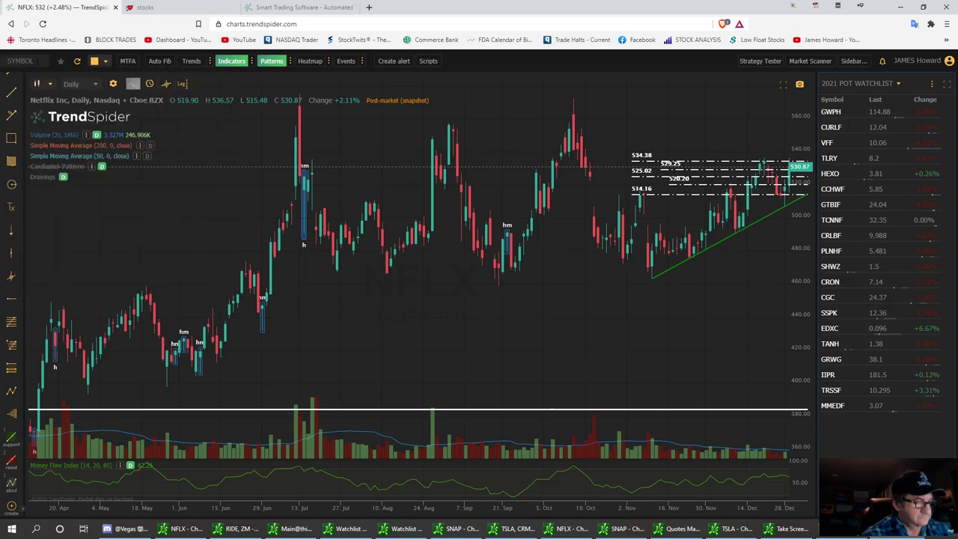
text(AAPL)
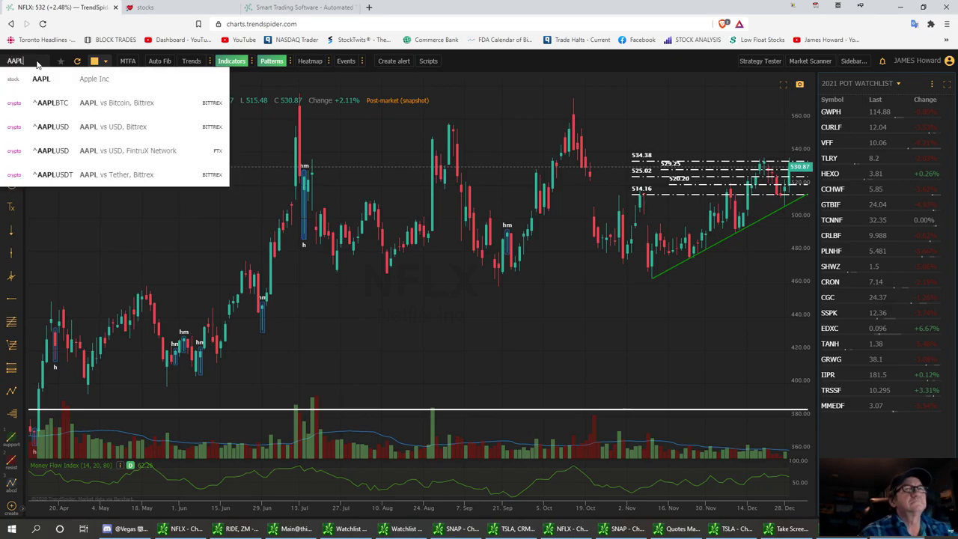
click(46, 81)
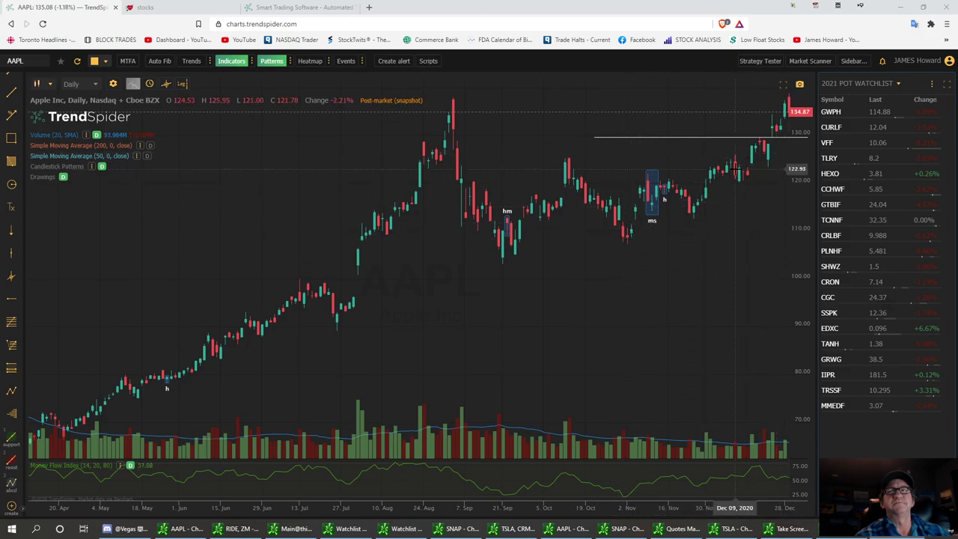
Step: Draw a rising support line under the AAPL lows from the Nov 02, 2020 low at about 107, redrawing it until it fits
click(11, 436)
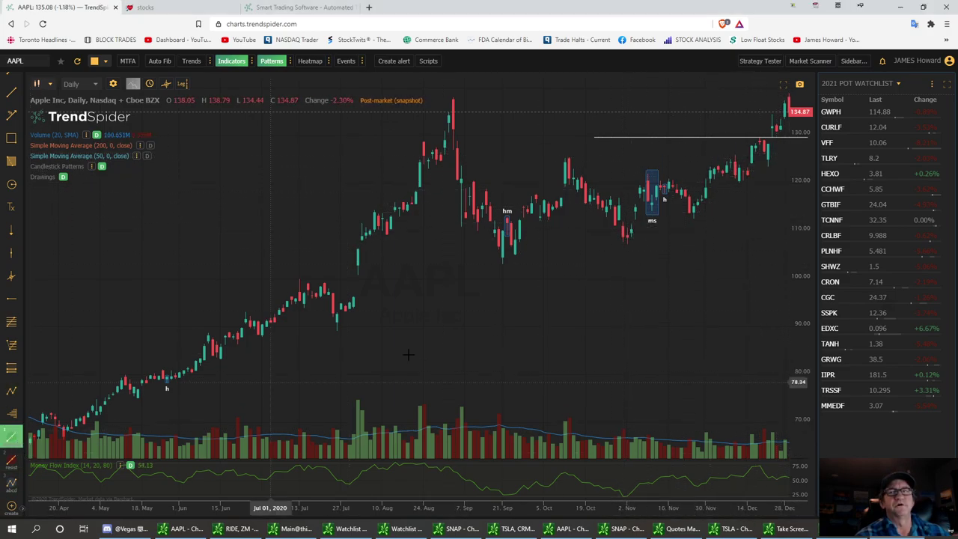
click(627, 239)
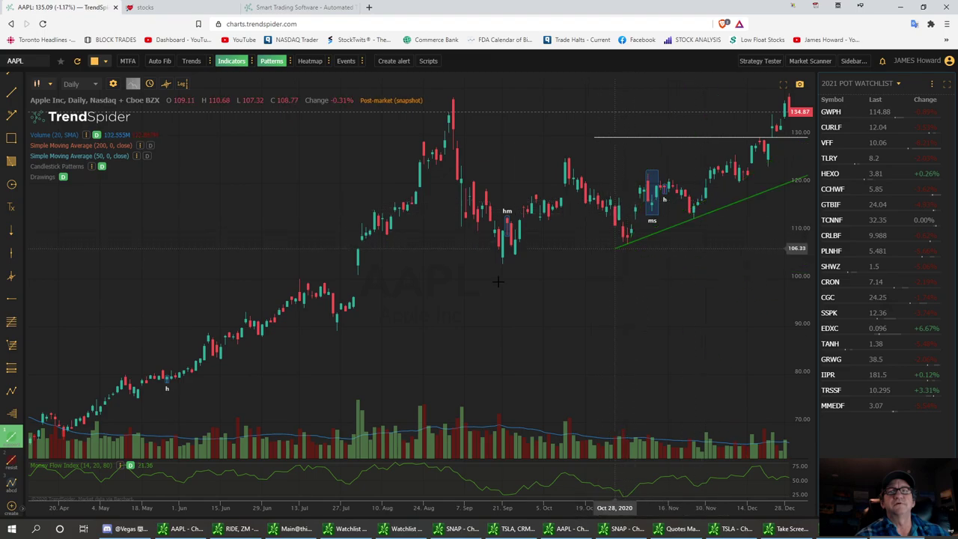
key(Escape)
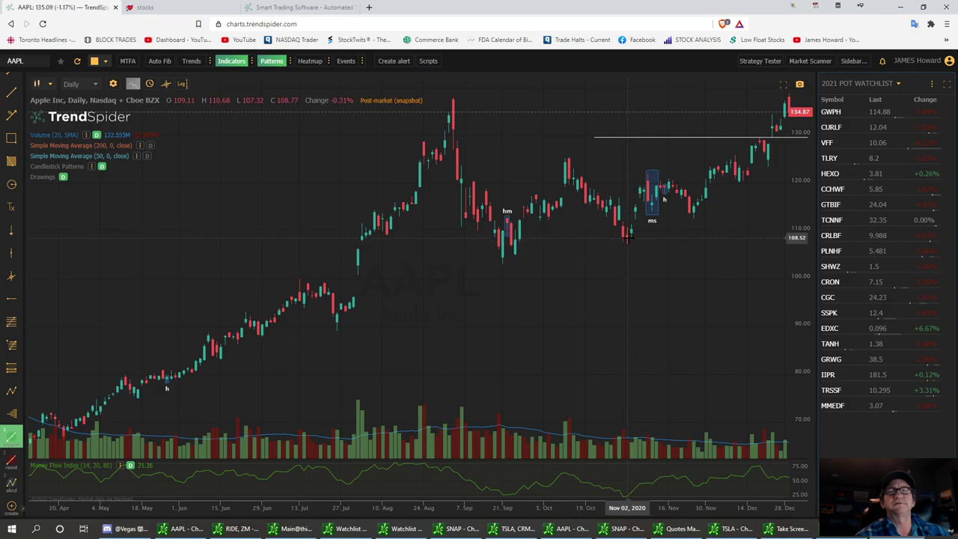
click(628, 236)
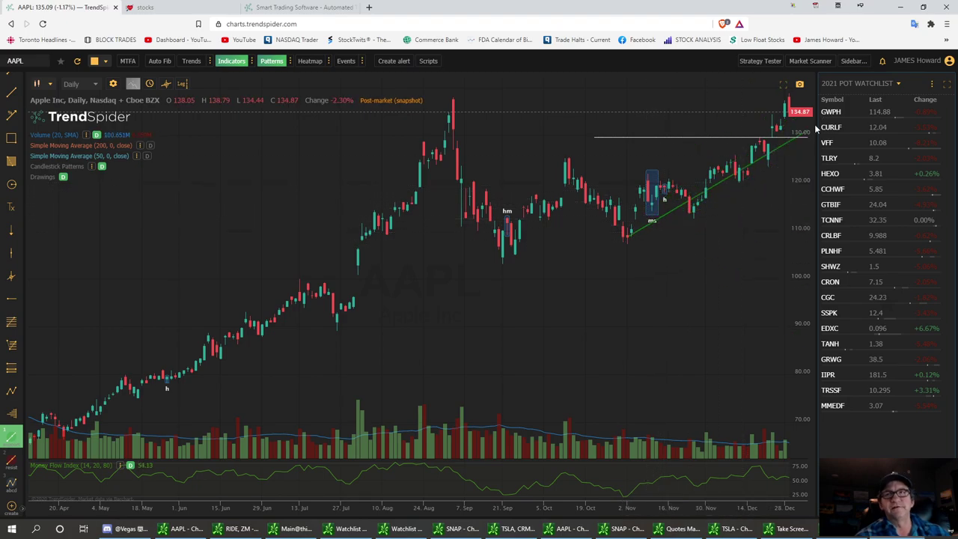
key(Escape)
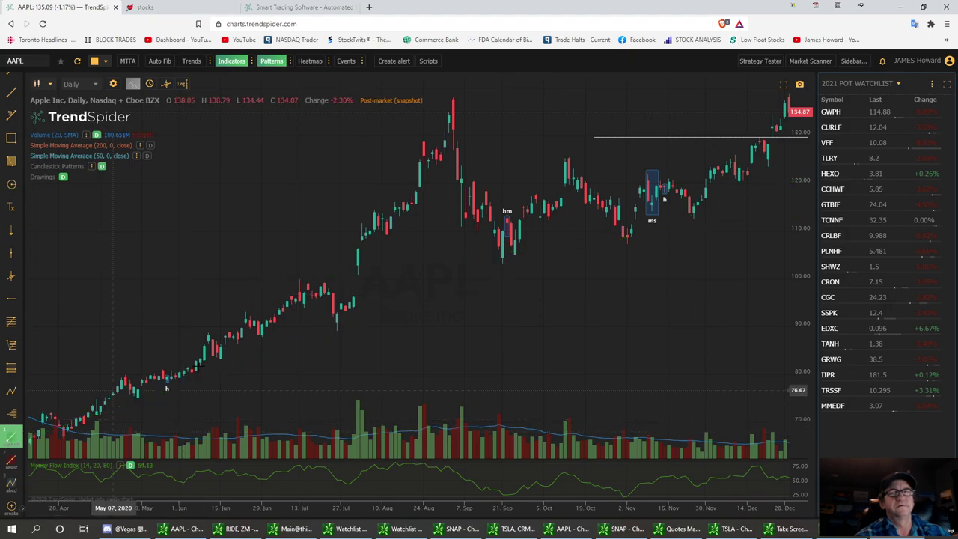
click(627, 243)
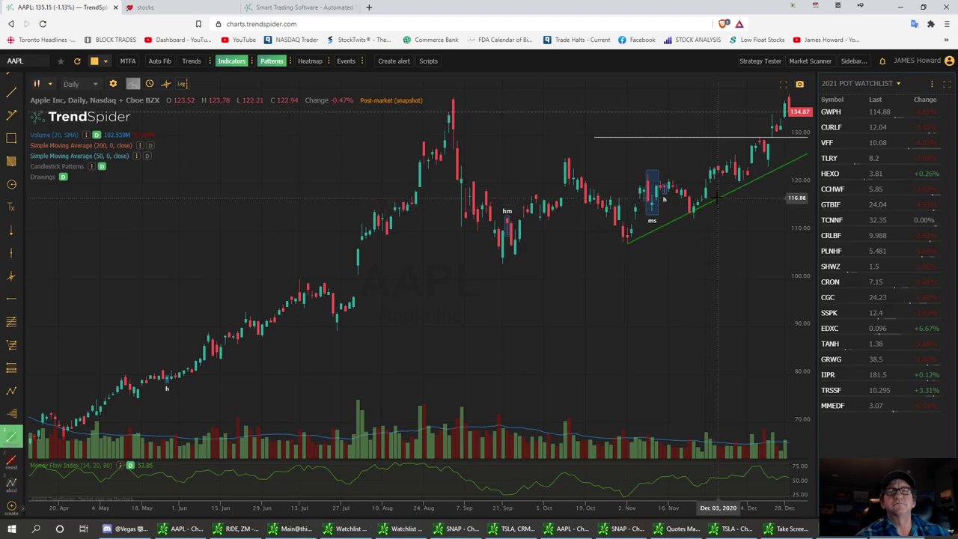
key(Escape)
click(718, 197)
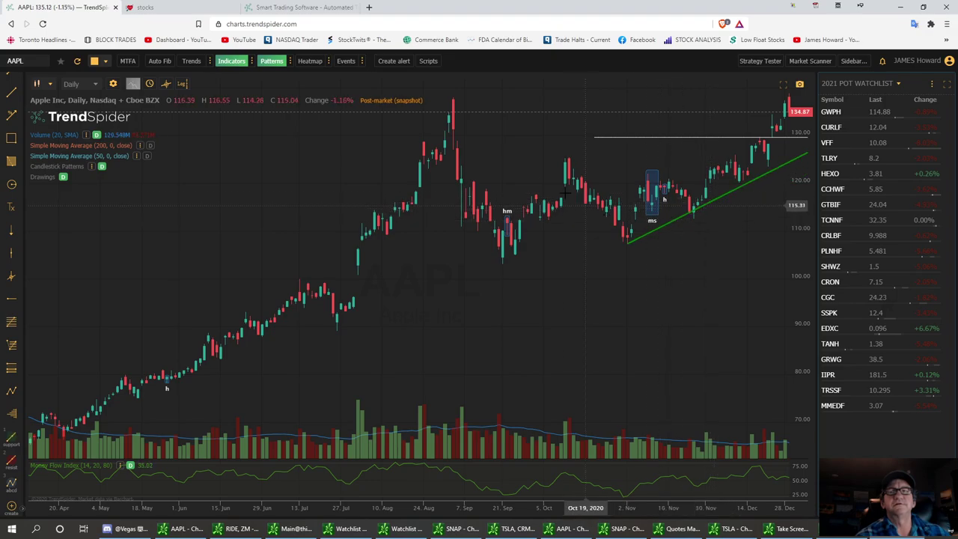
Step: Mark AAPL price levels with horizontal rays at about 131.29, 132.64, 134.21 and 137.45
click(9, 300)
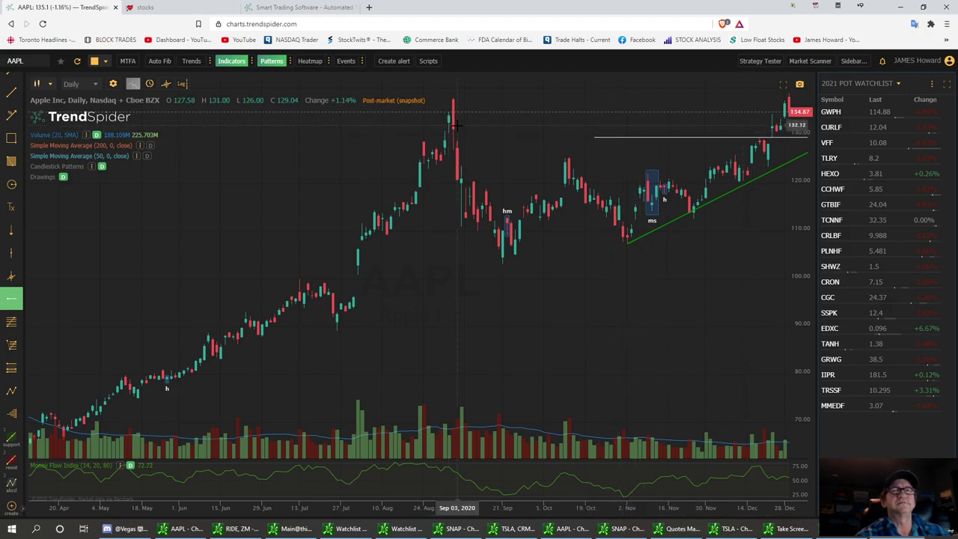
click(556, 129)
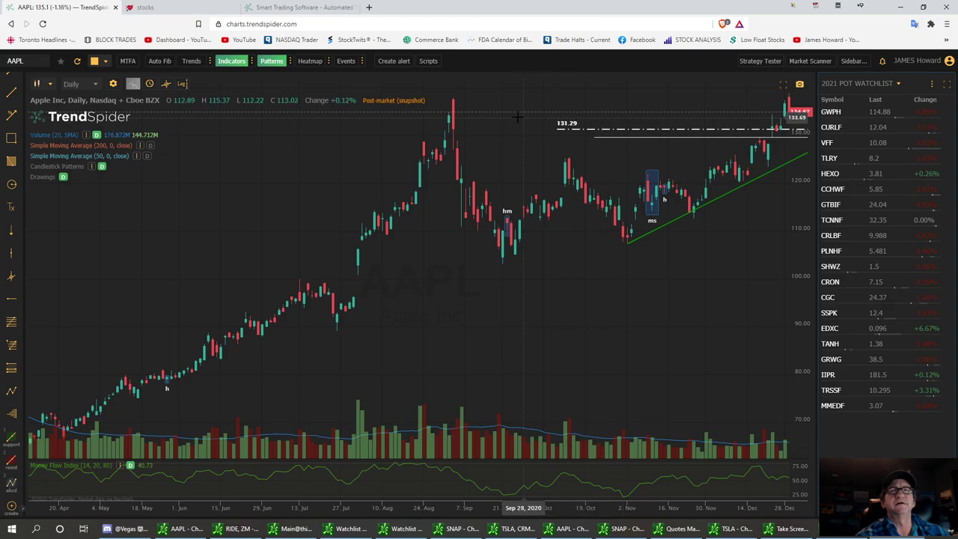
click(11, 298)
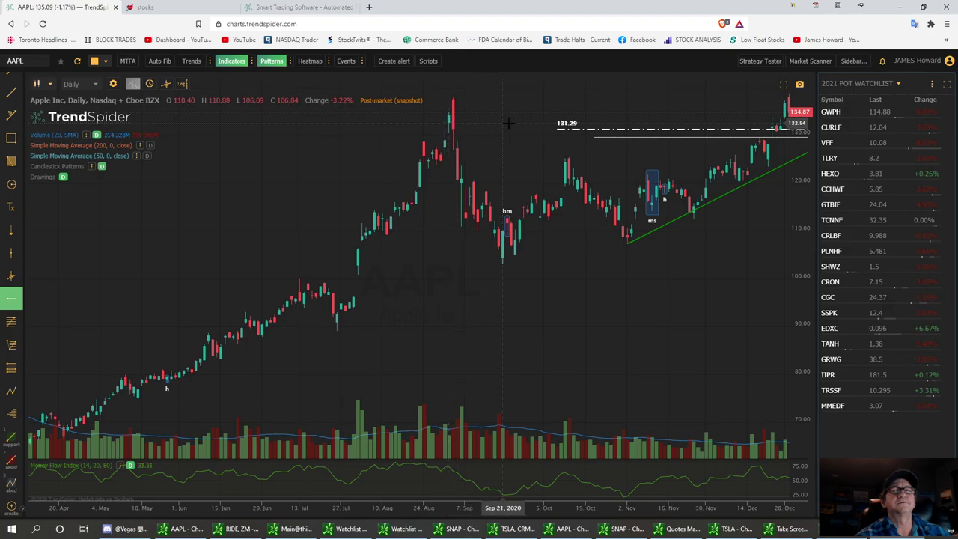
click(591, 123)
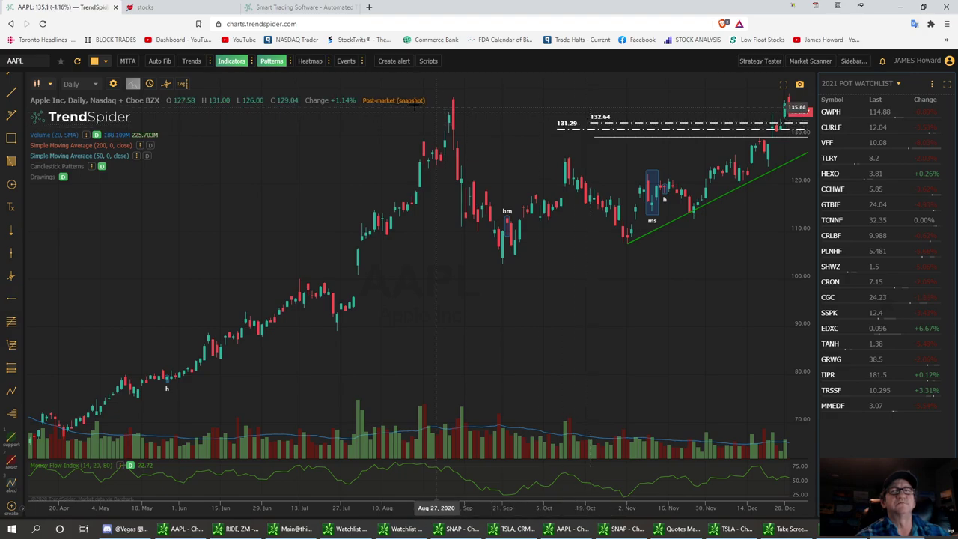
click(15, 298)
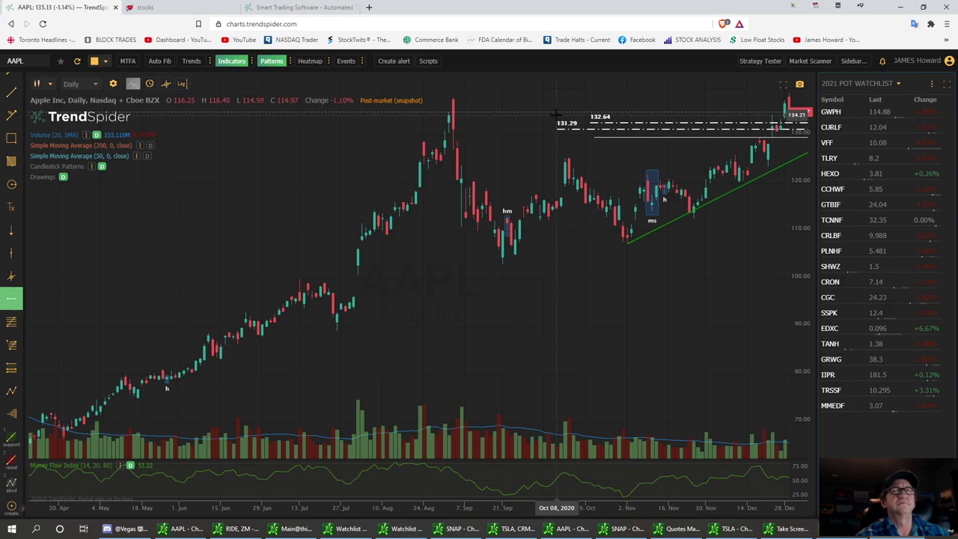
click(557, 115)
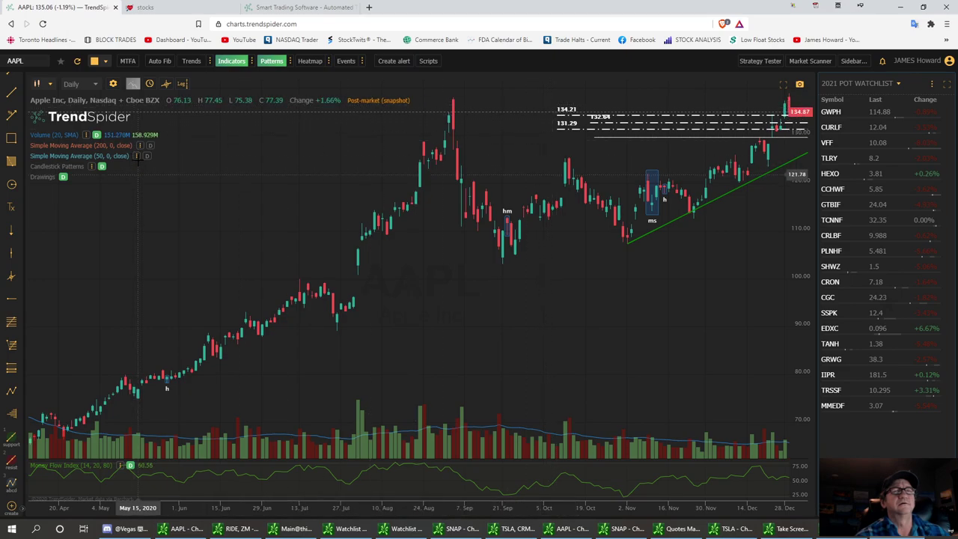
click(17, 301)
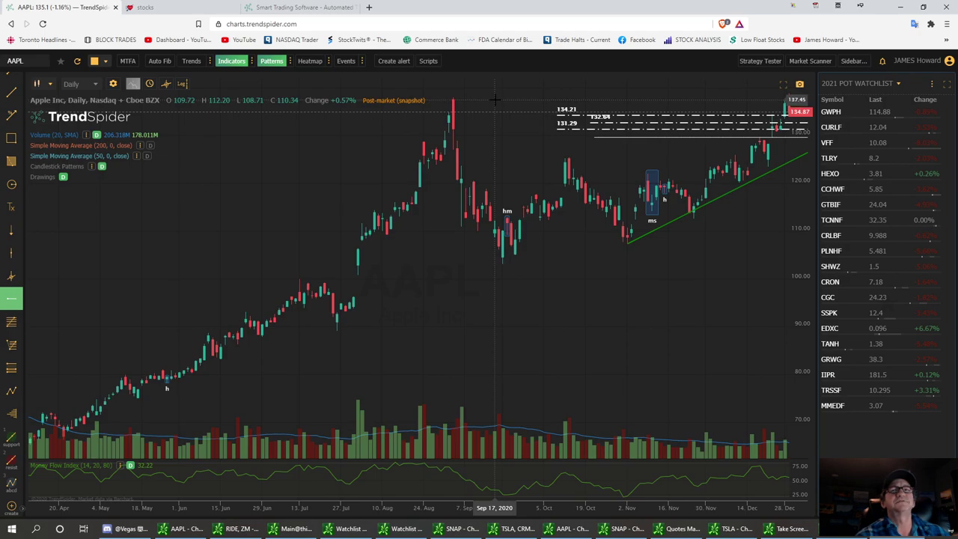
click(495, 98)
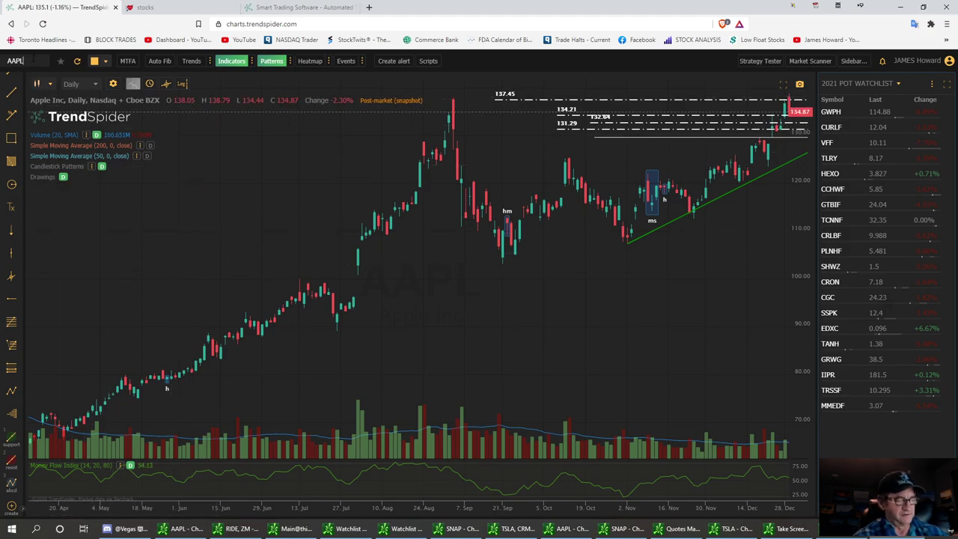
Step: Replace the charted symbol with NIO, choosing the Nio Inc stock
key(BackSpace)
text(nio)
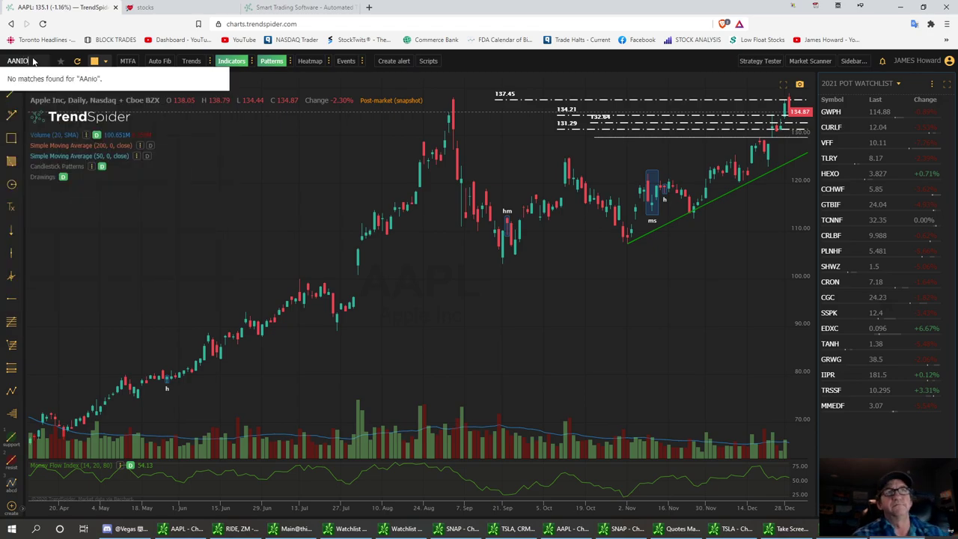
key(BackSpace)
key(BackSpace)
key(BackSpace)
key(BackSpace)
key(BackSpace)
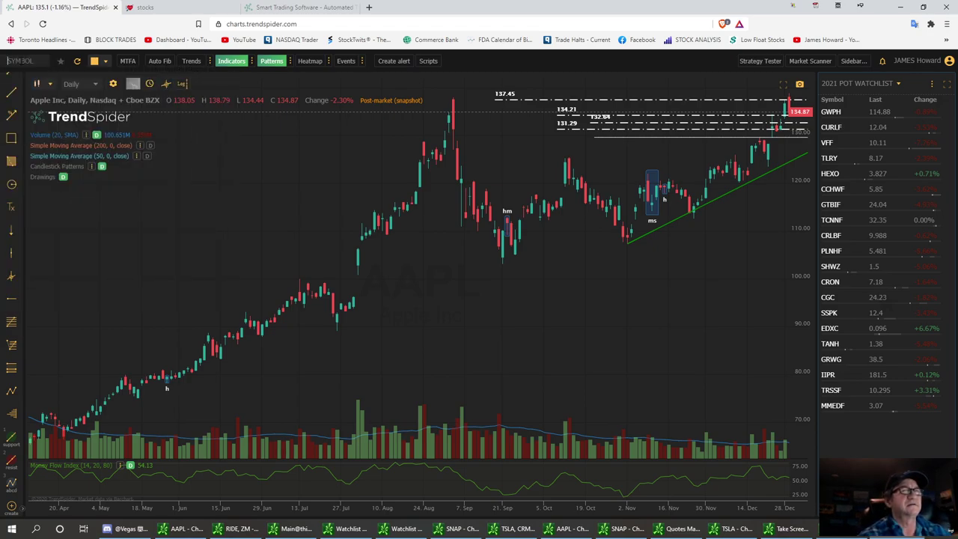
text(nio)
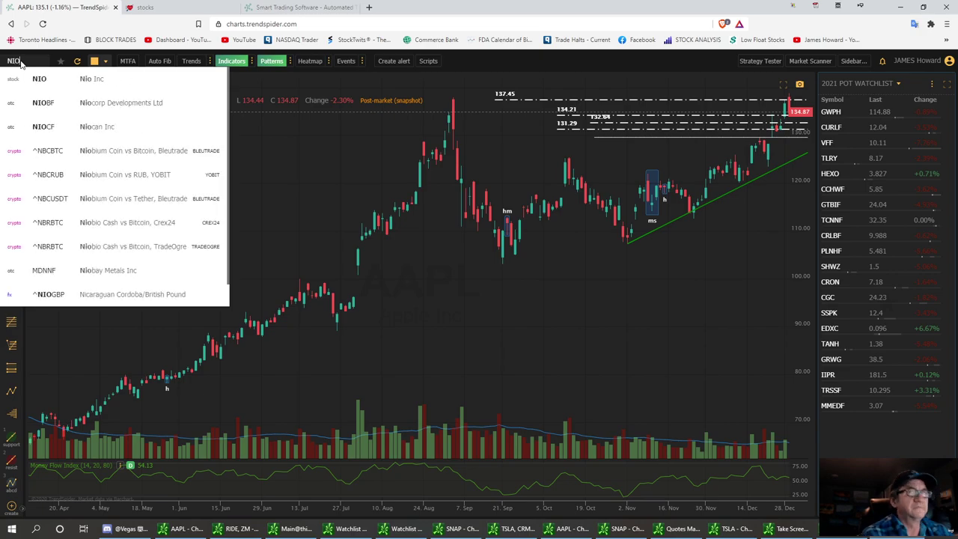
click(40, 75)
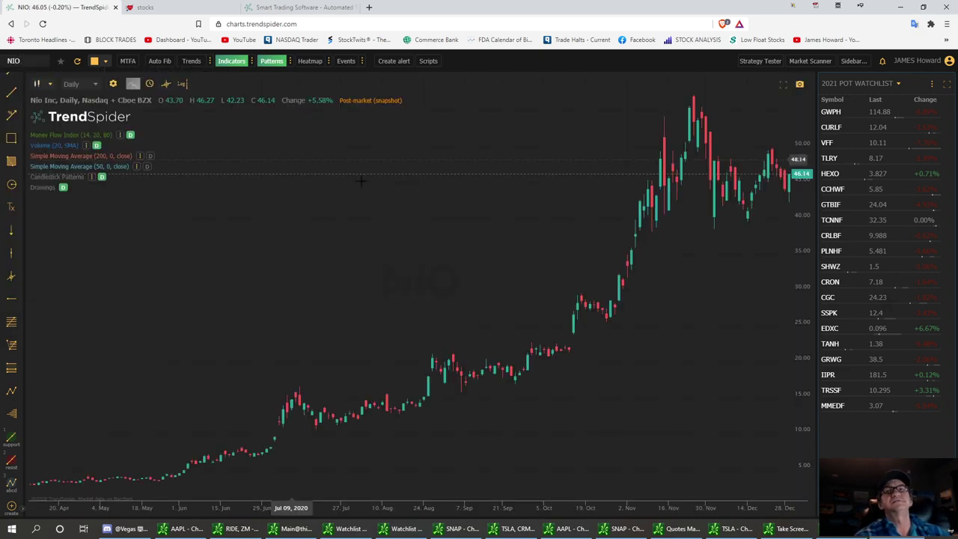
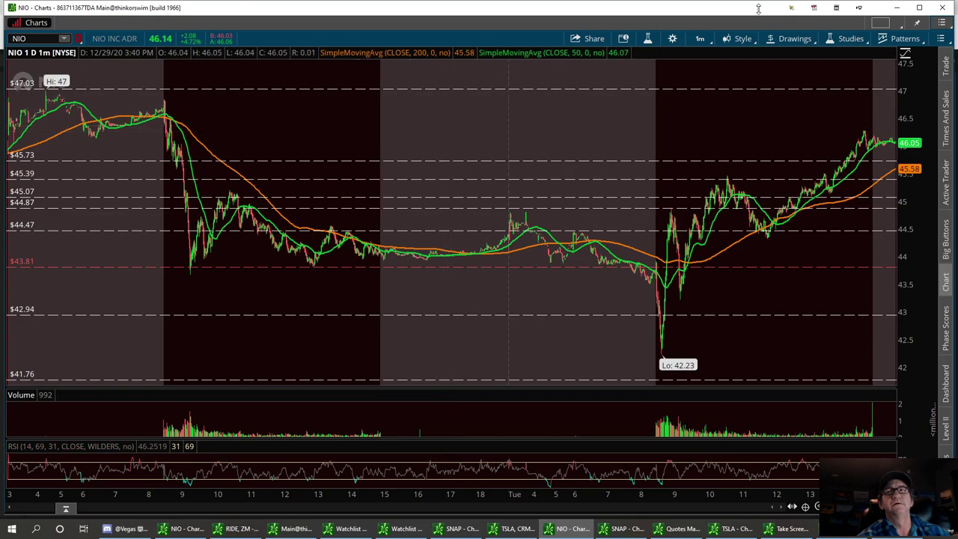
Step: Show the NIO chart at 5 D : 5m, and set it to 20 D : 1h focused on the latest trading sessions
click(700, 39)
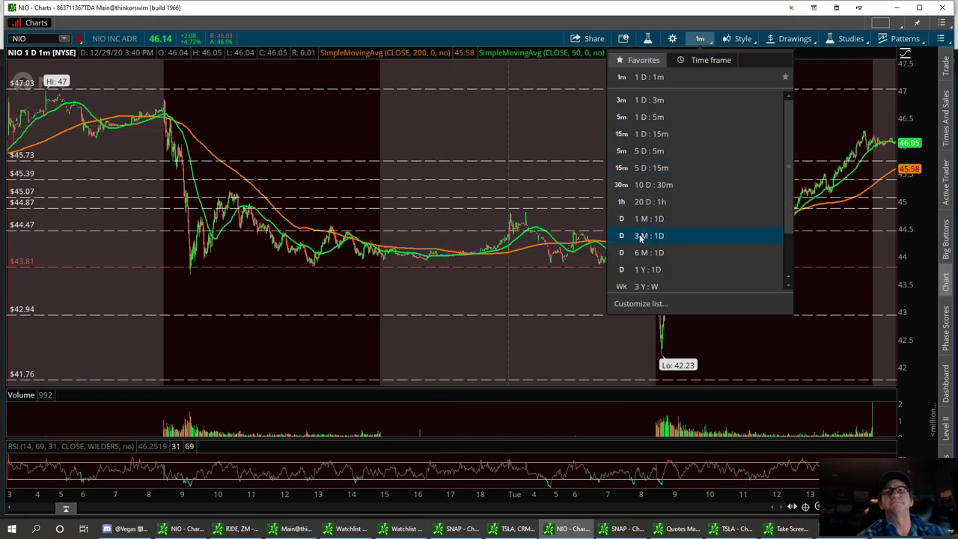
click(654, 151)
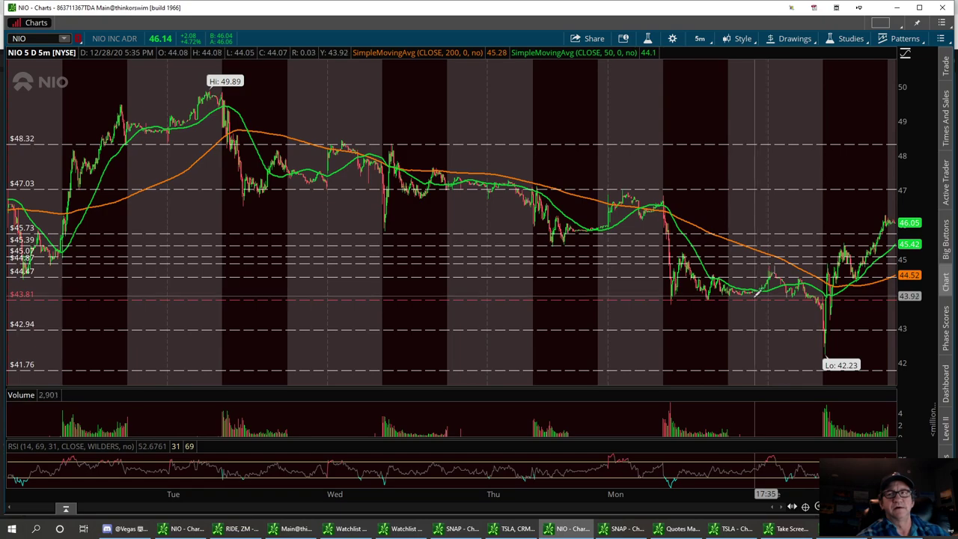
click(701, 39)
click(646, 202)
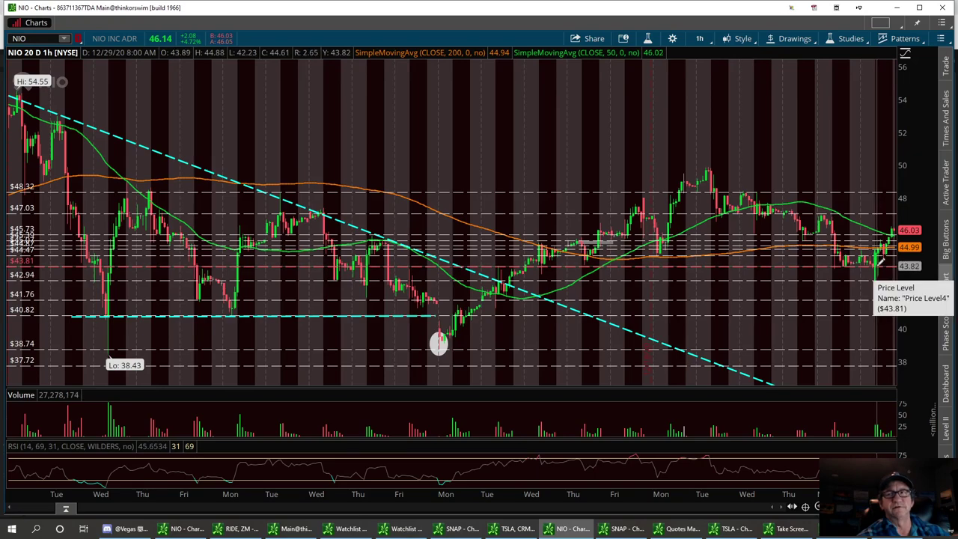
drag(849, 182, 904, 179)
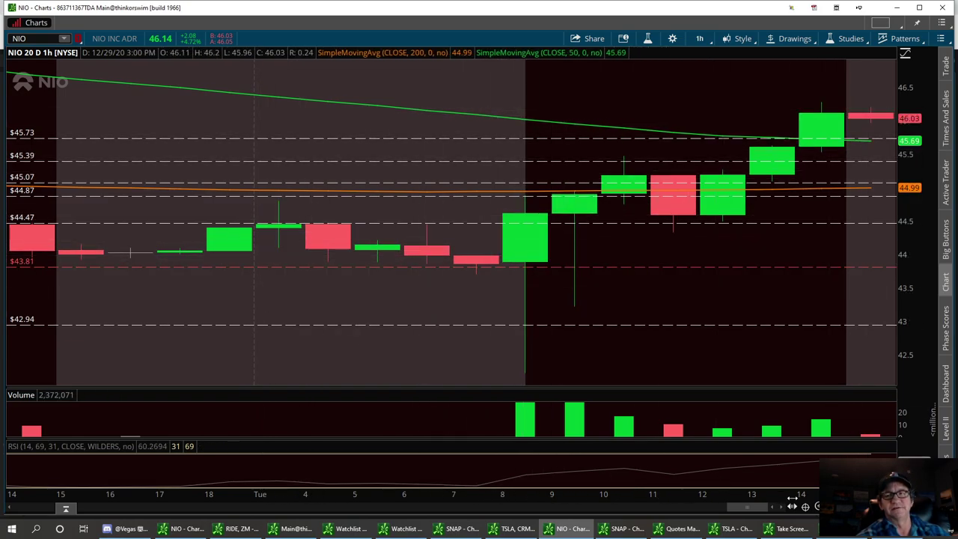
scroll(747, 507, down, 3)
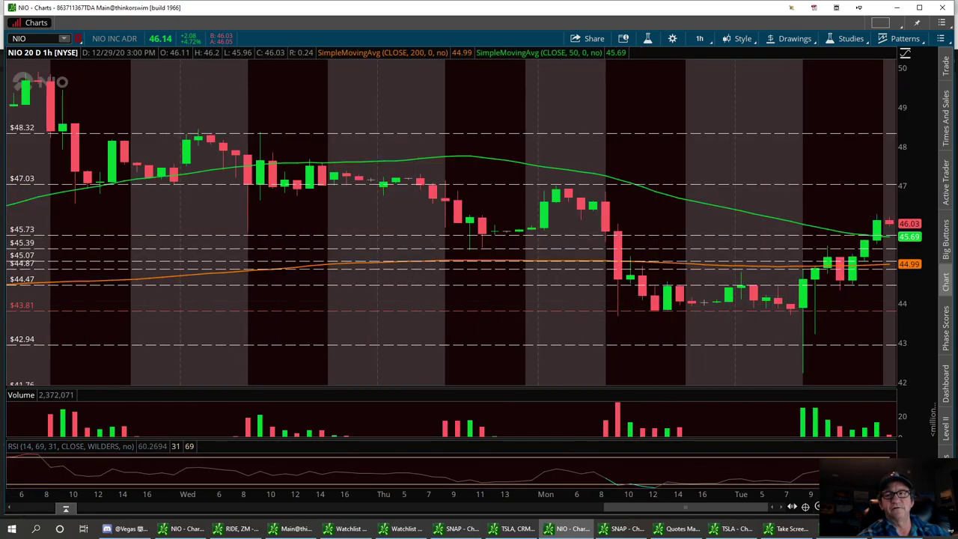
Step: Display the Times and Sales list alongside a wider view of the NIO 20 D : 1h chart
scroll(816, 507, down, 3)
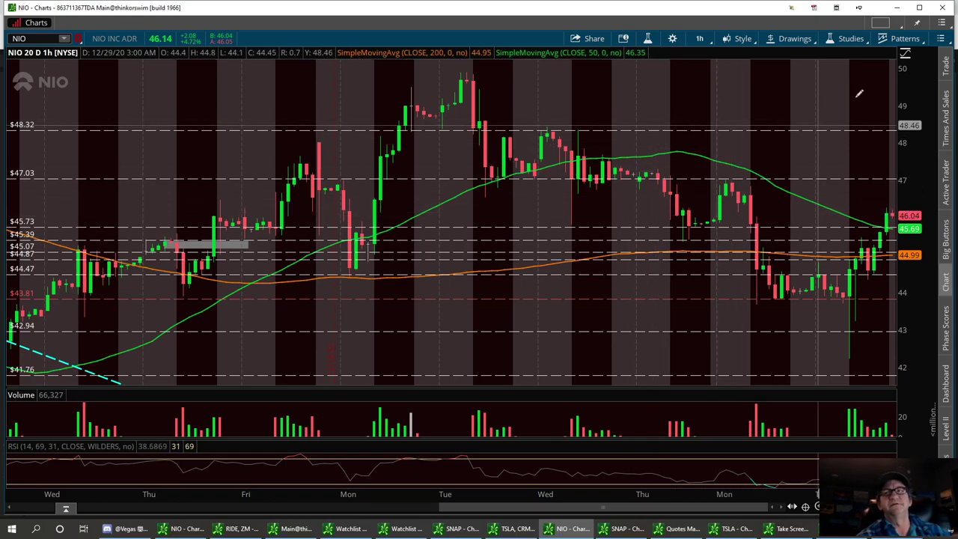
click(946, 114)
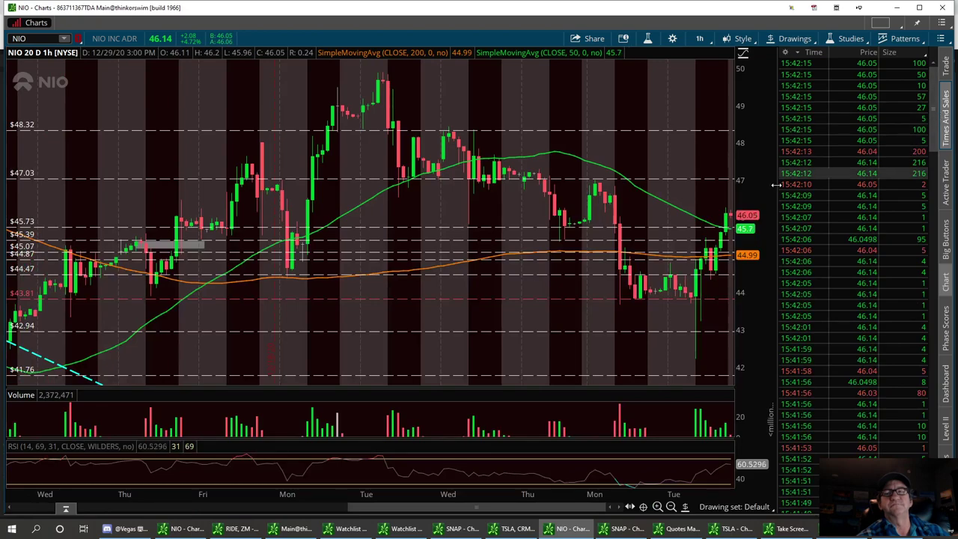
click(845, 318)
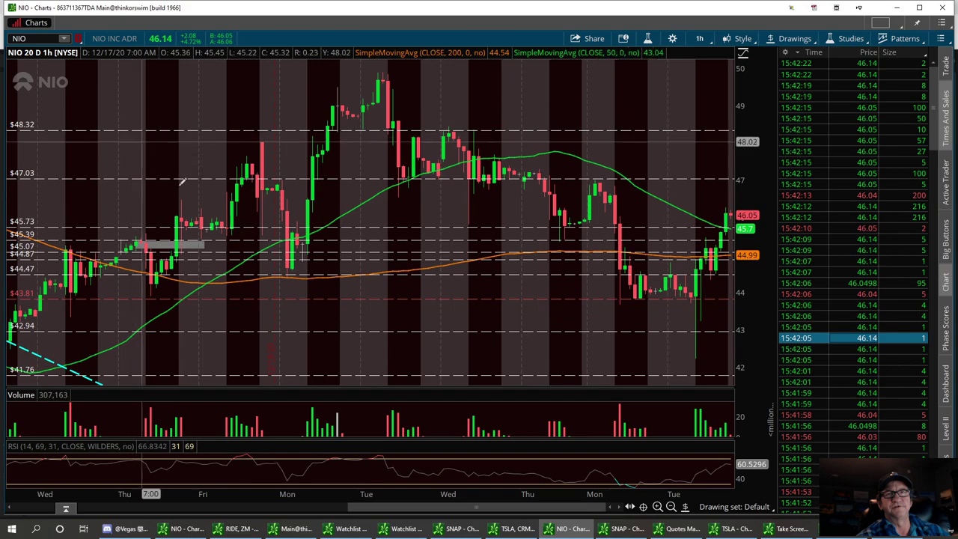
Step: Mark NIO price levels at about 47.62 and 49.67 on the 20 D : 1h chart
click(702, 40)
click(792, 40)
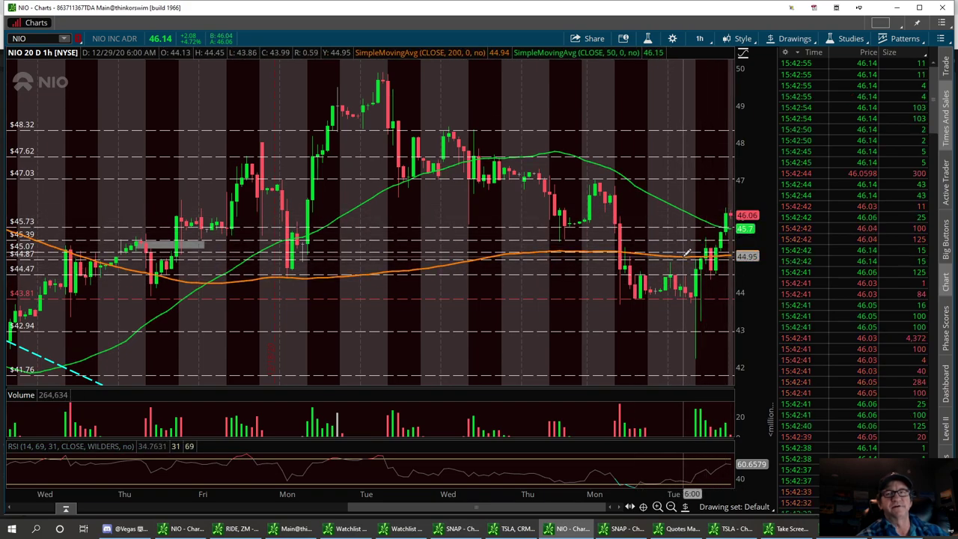
click(672, 507)
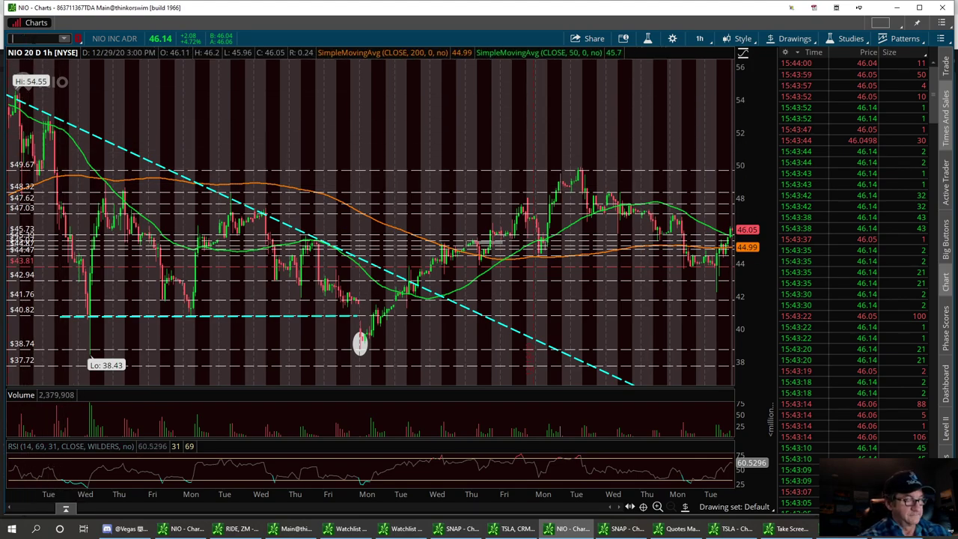
Step: Chart TSLA and examine its price levels and rising support line on the 20 D : 1h view
key(Return)
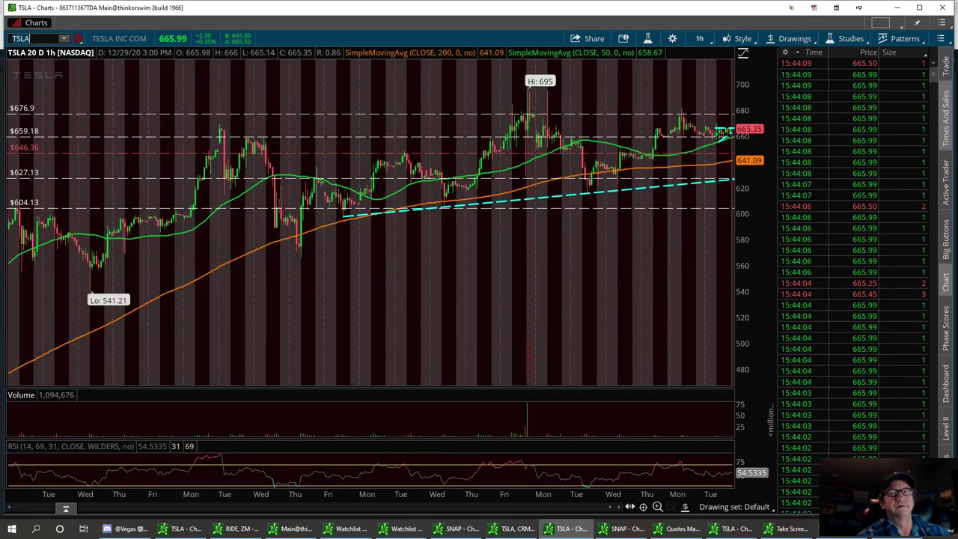
click(701, 39)
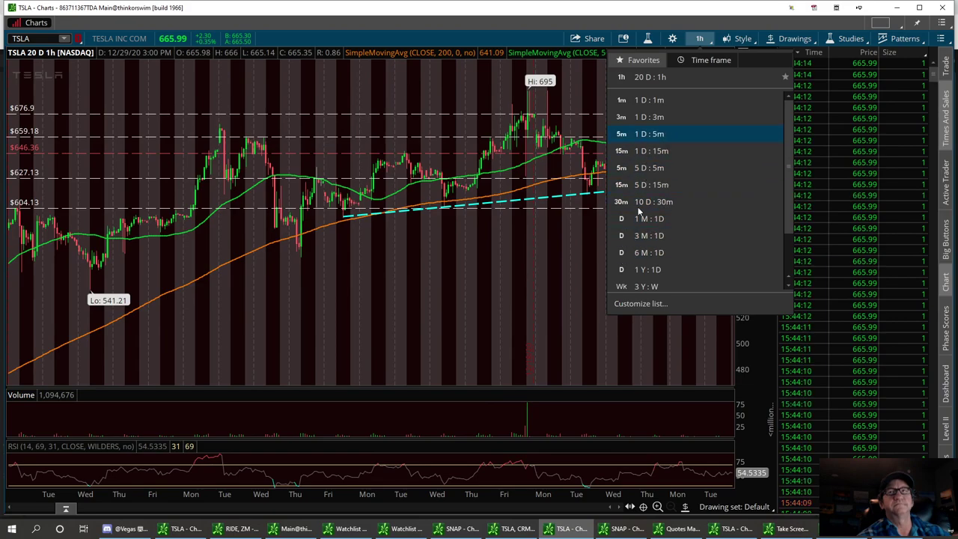
click(658, 507)
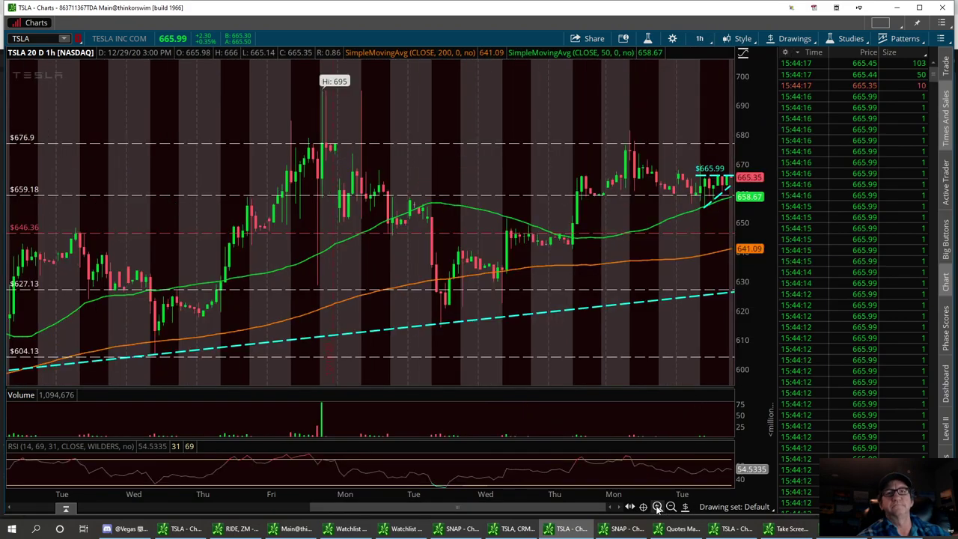
click(671, 507)
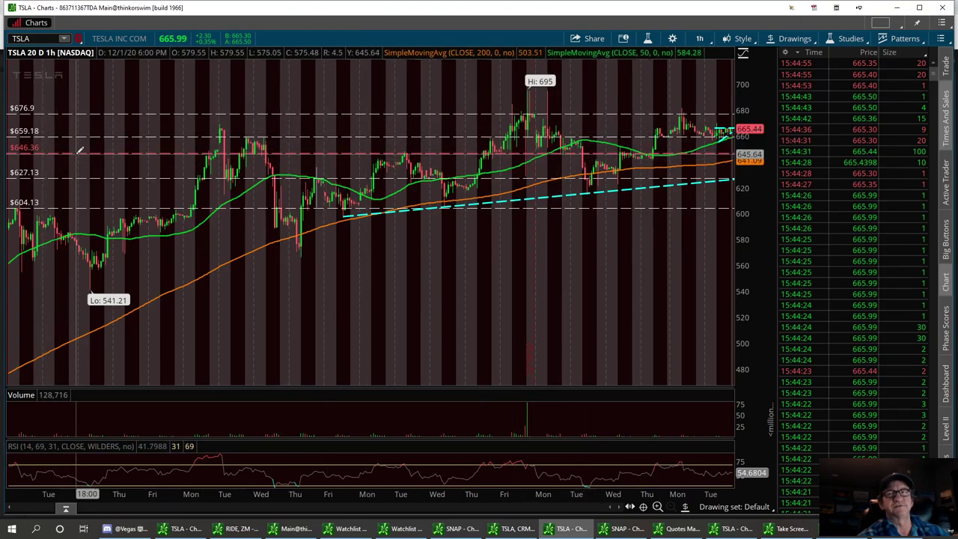
mouse_move(82, 150)
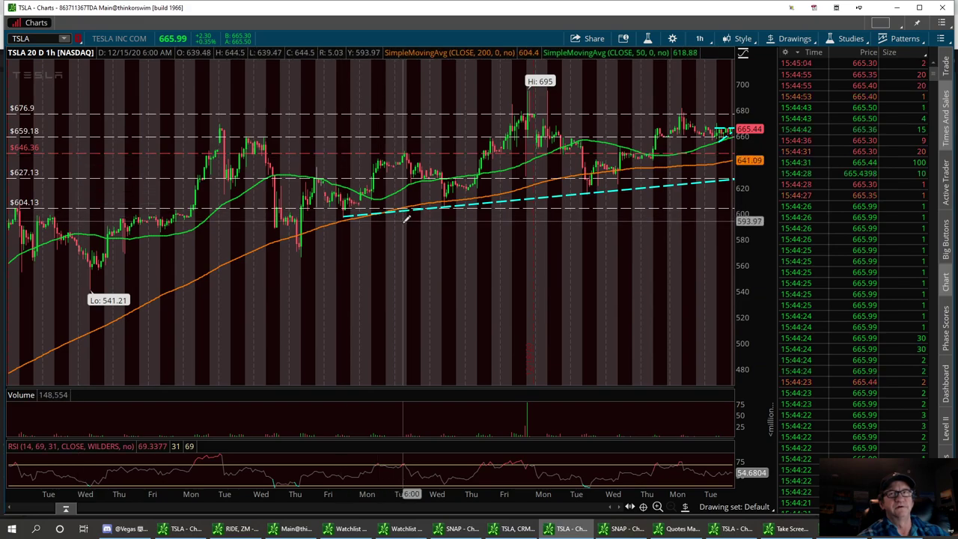
mouse_move(723, 178)
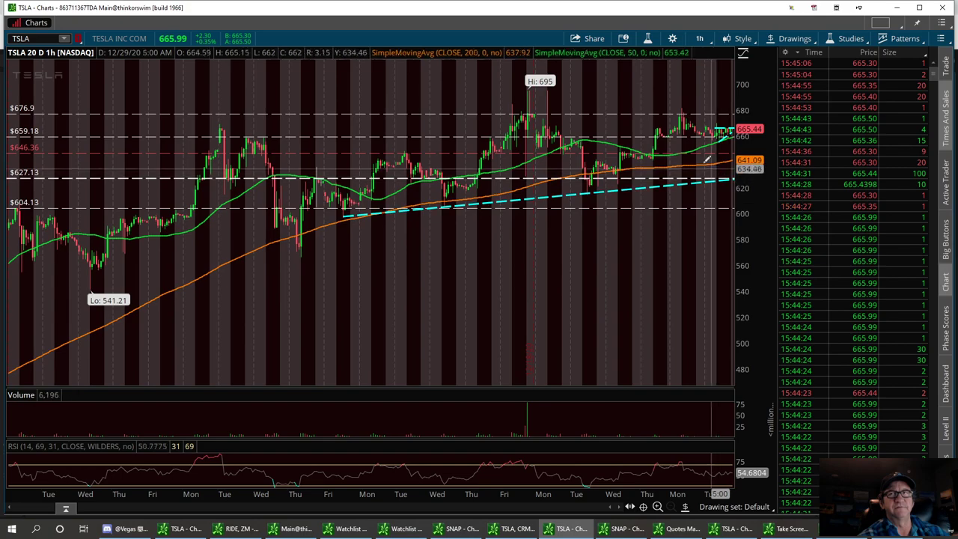
Step: Set the TSLA chart to 1 D : 1m and extend the rising support line to the right
click(702, 40)
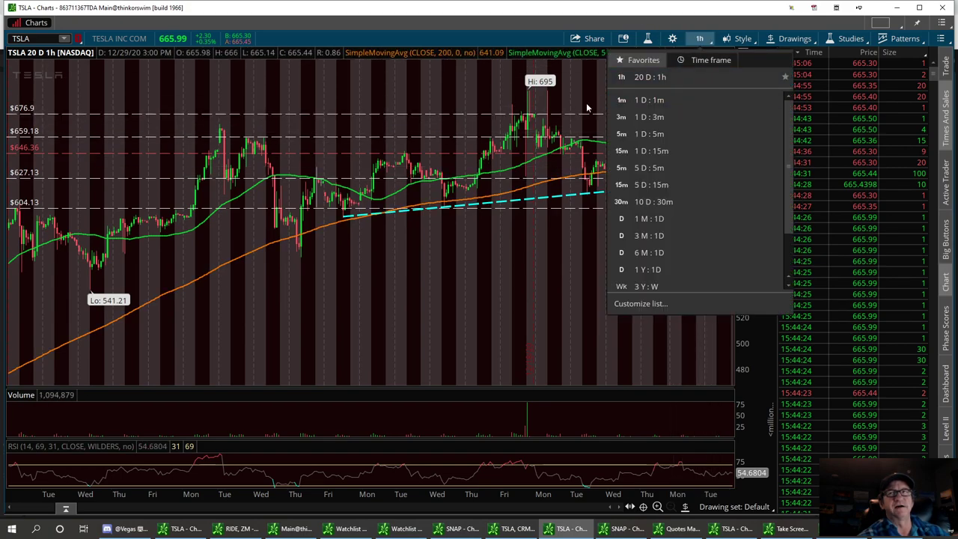
click(738, 99)
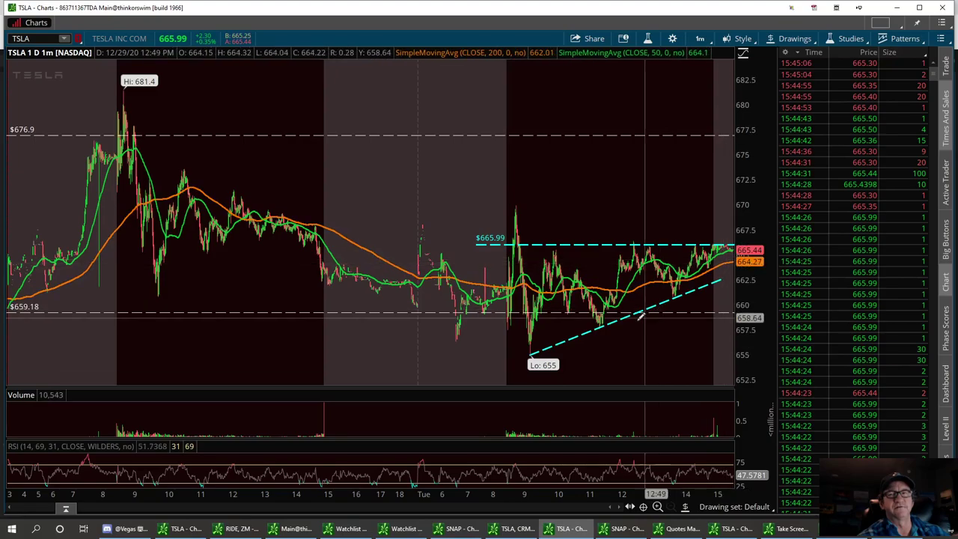
right_click(588, 337)
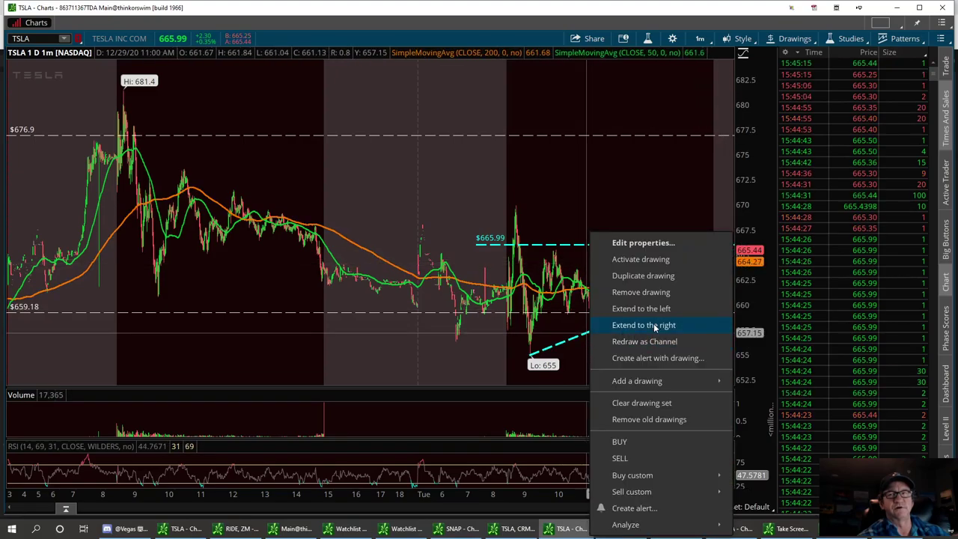
click(646, 325)
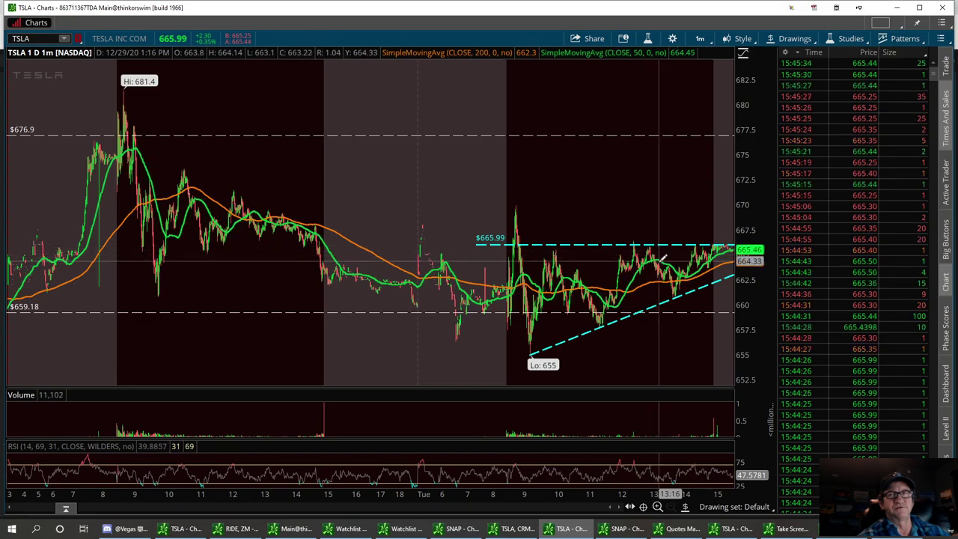
Step: Compare the TSLA pattern with the ascending triangle lesson image in Photos, and return to the TSLA chart
mouse_move(679, 290)
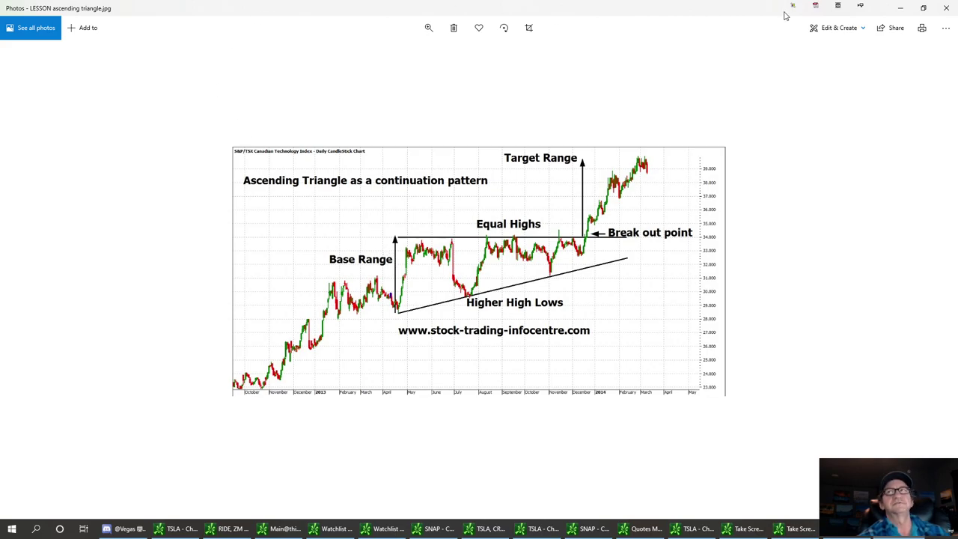
click(901, 7)
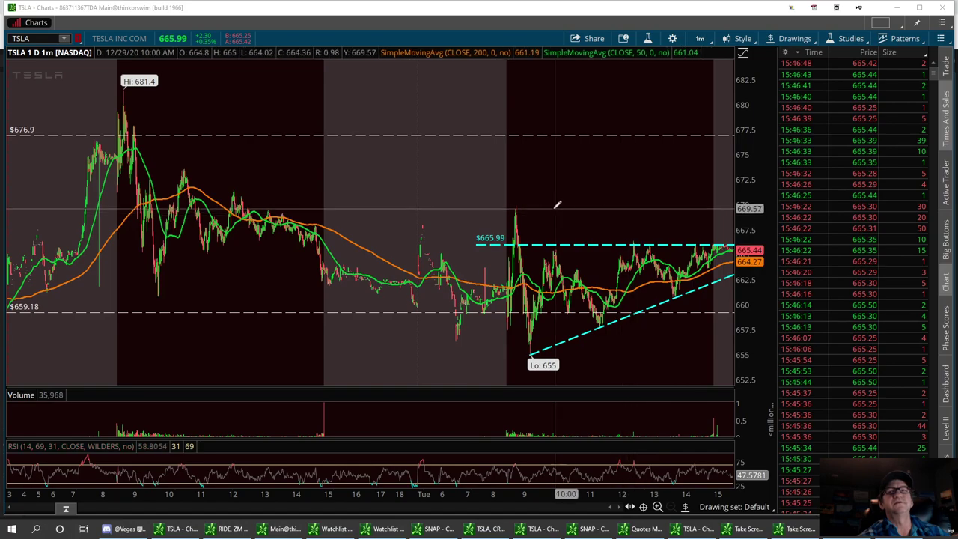
Step: Mark a TSLA price level at about 668.9 near the morning peak above the triangle
drag(490, 197, 564, 191)
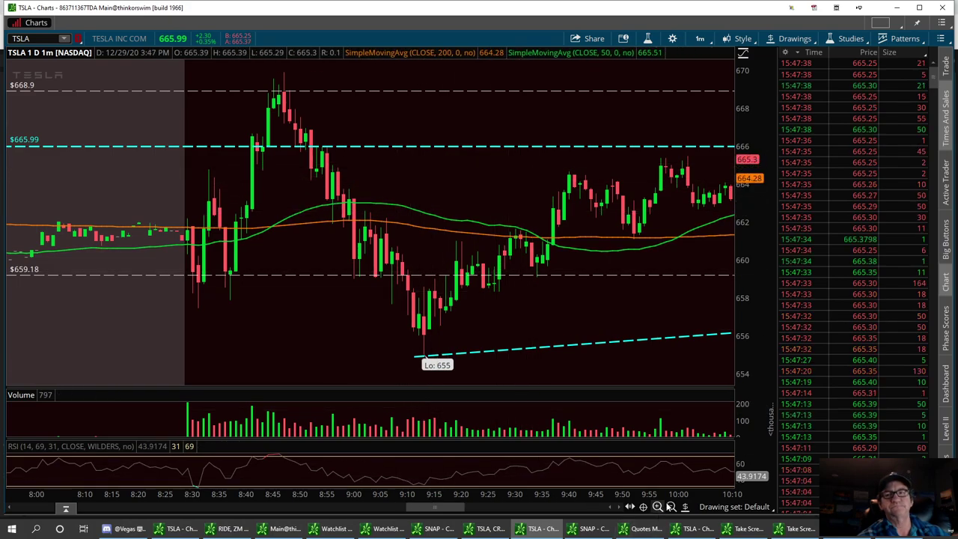
click(671, 507)
click(671, 507)
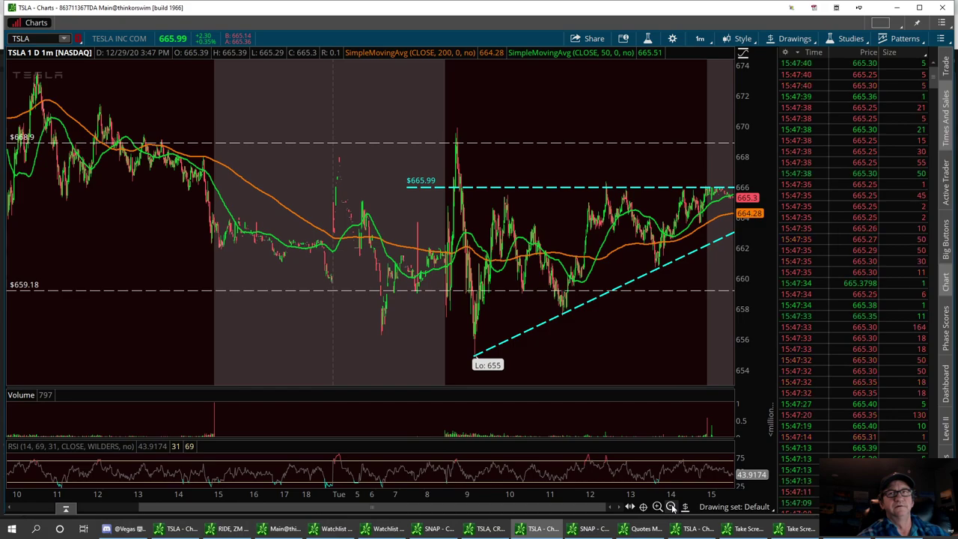
click(671, 507)
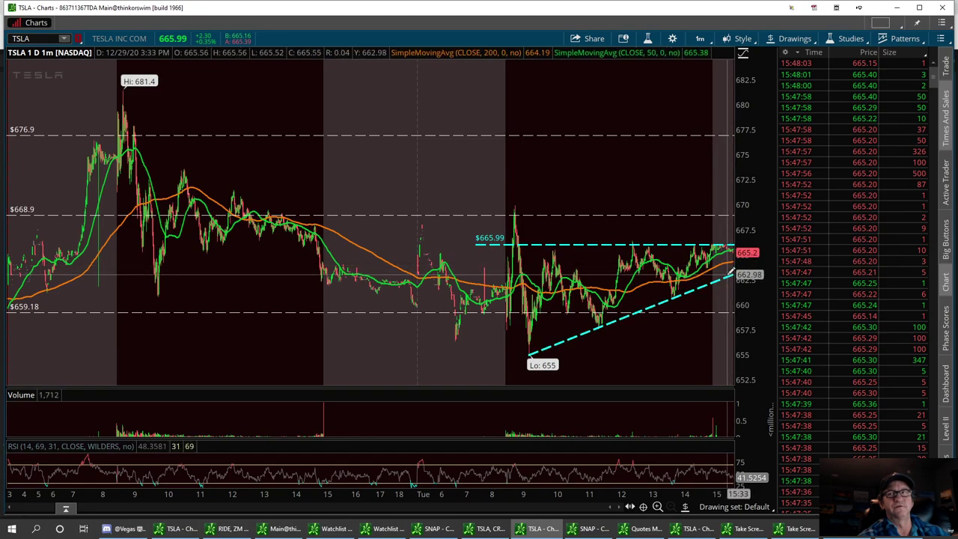
mouse_move(730, 274)
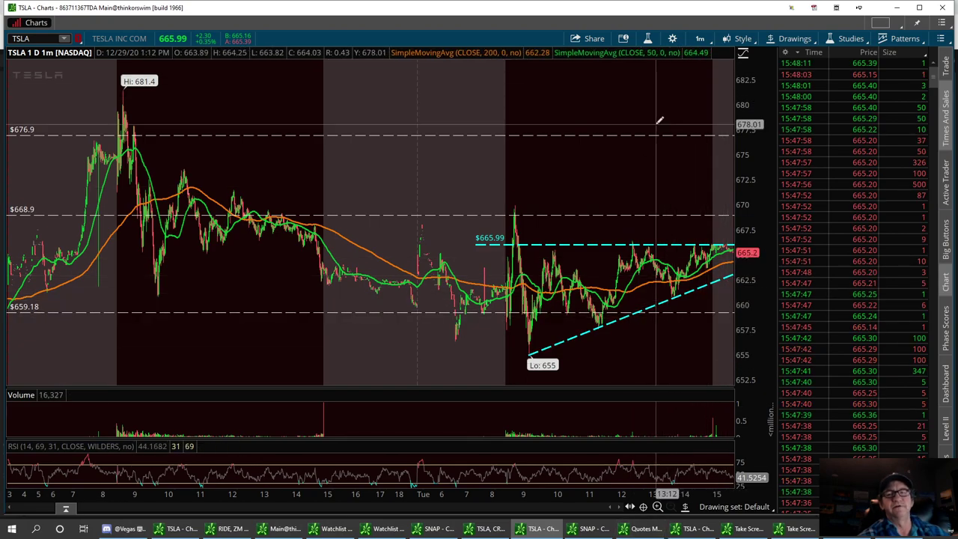
Step: Set the chart to 20 D : 1h and replace the symbol with TSM, choosing Taiwan Semiconductor
click(700, 39)
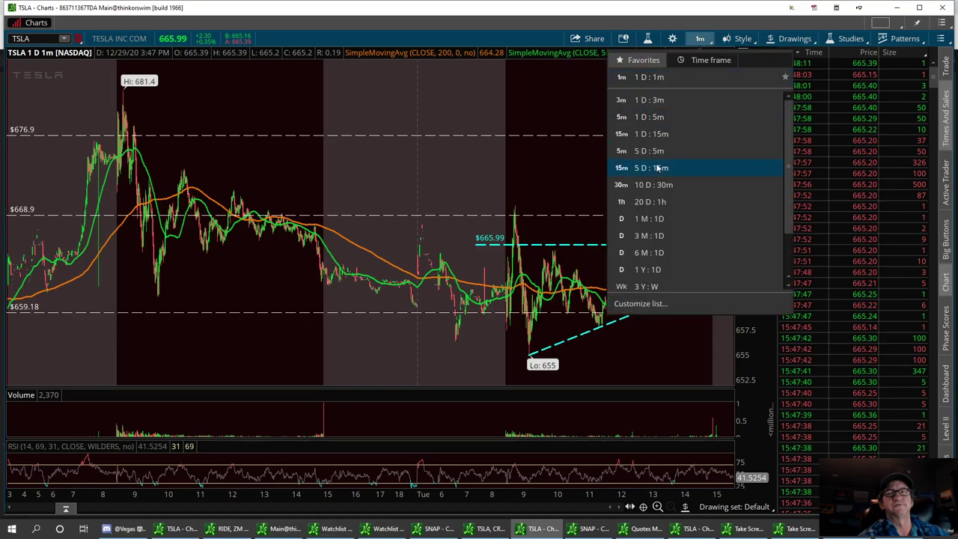
click(650, 202)
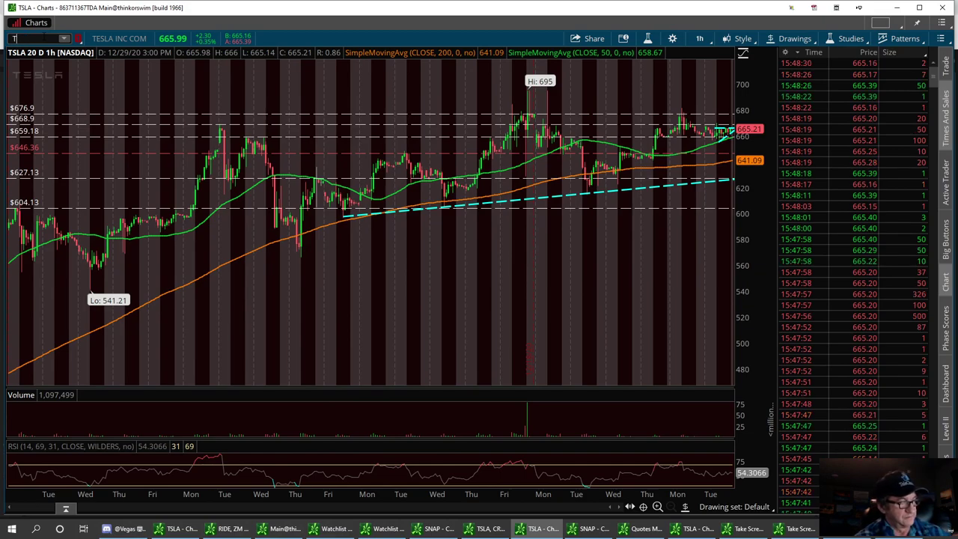
key(Return)
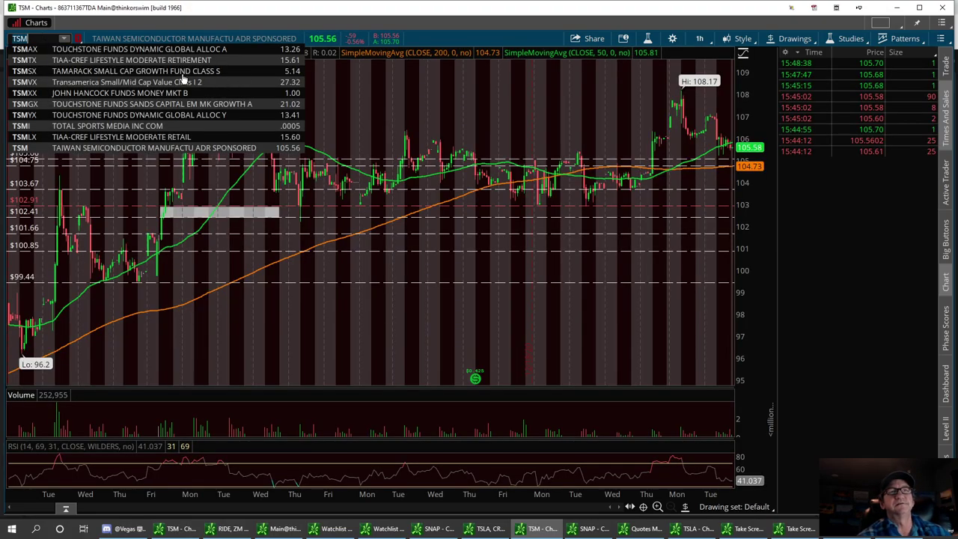
click(86, 148)
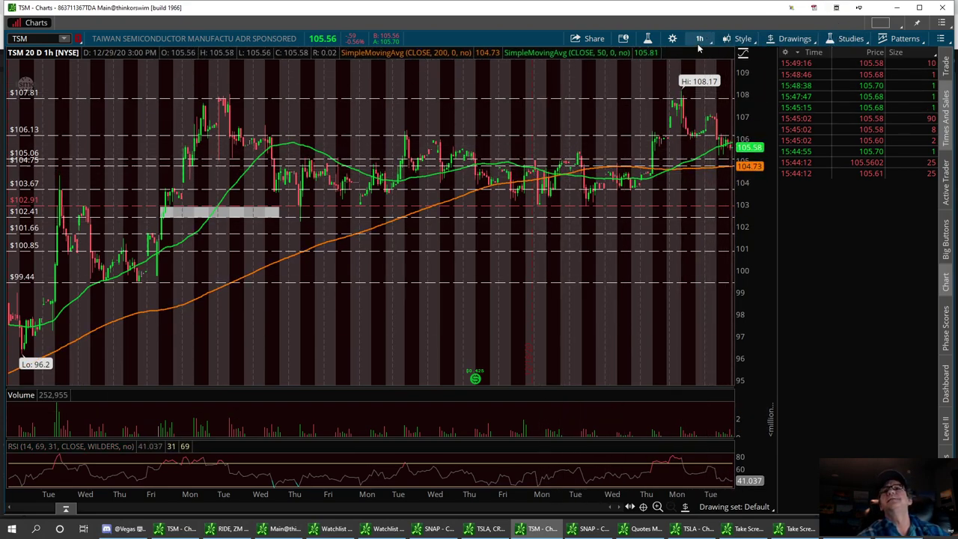
Step: Draw a rectangle zone on the TSM chart between about 104.75 and 105.06, reaching the latest session
click(794, 39)
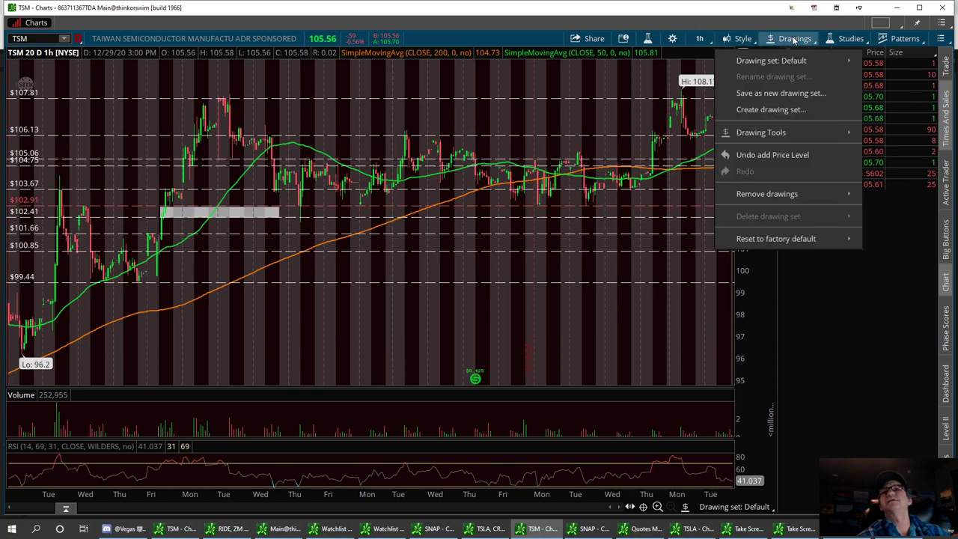
mouse_move(837, 136)
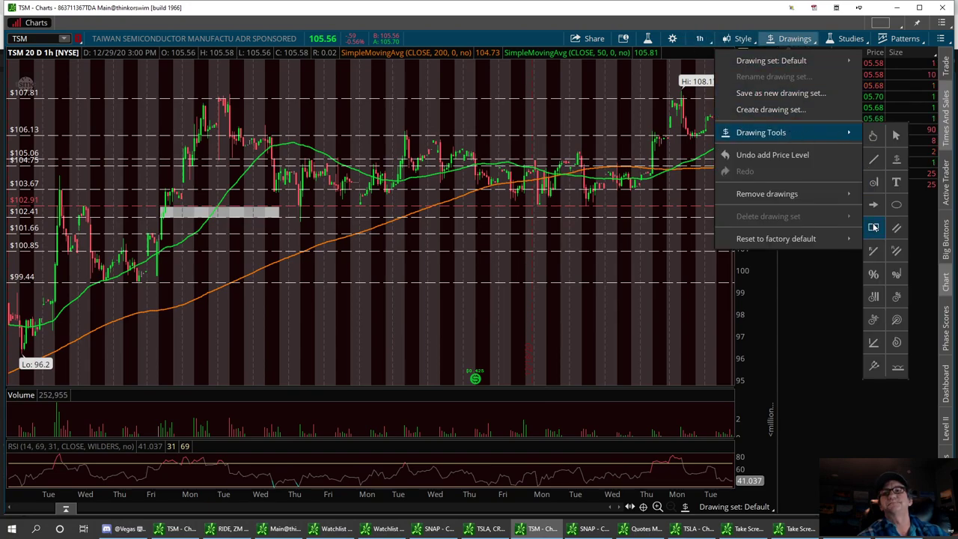
click(873, 227)
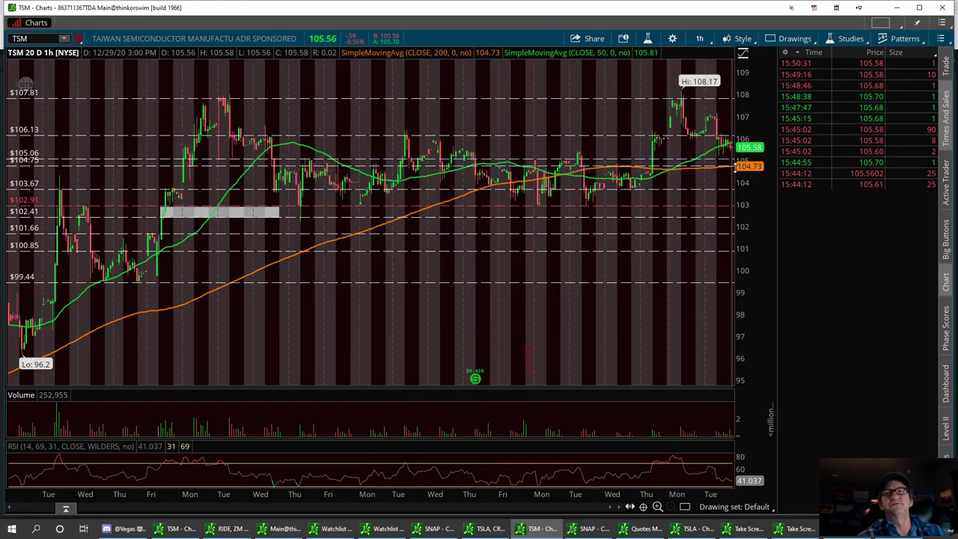
click(735, 167)
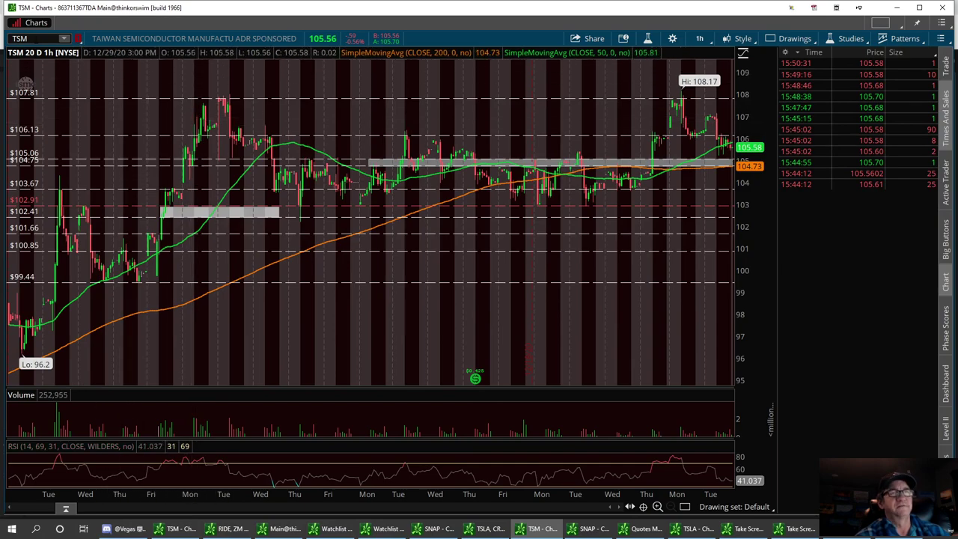
Step: Replace the charted symbol with STAF and display its news headlines below the chart
click(23, 38)
key(BackSpace)
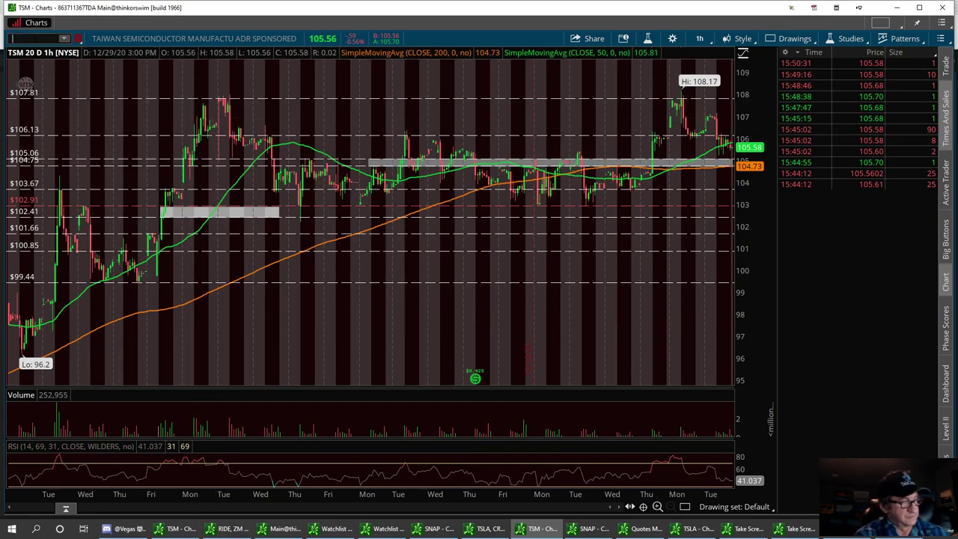
text(STAF)
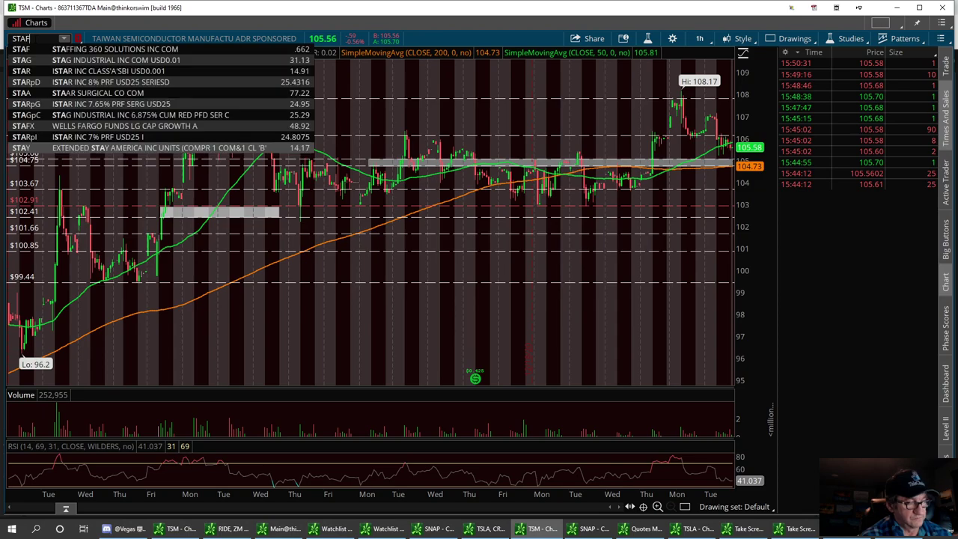
key(Return)
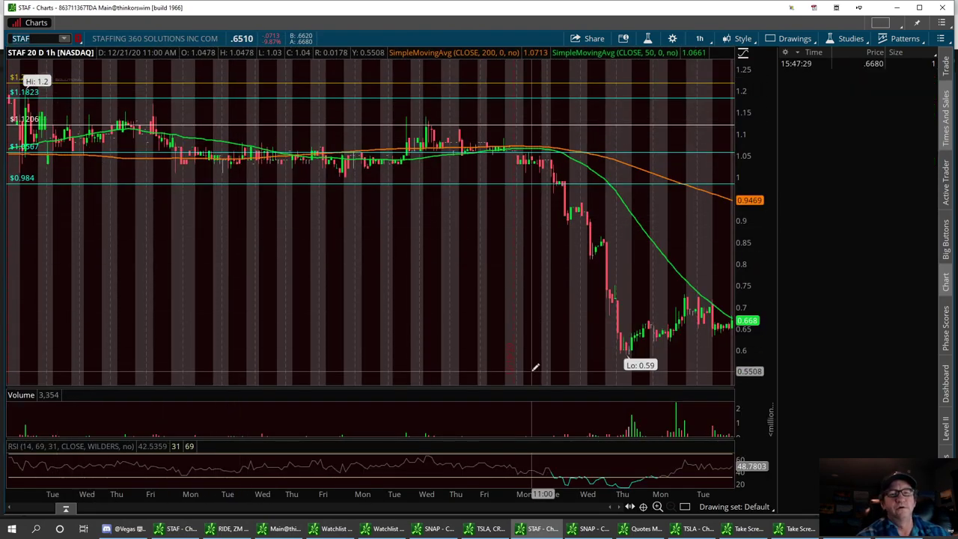
click(933, 455)
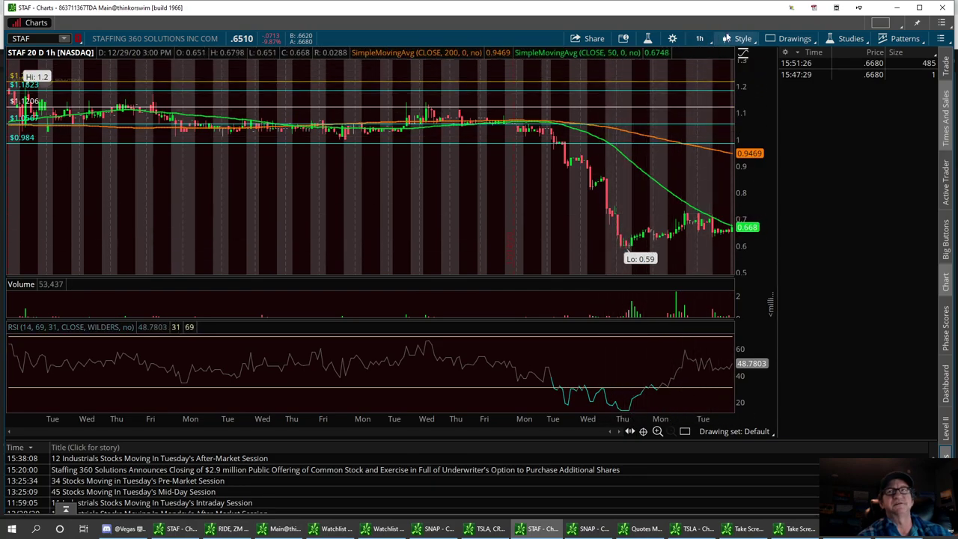
Step: Mark STAF price levels at about 0.6031, 0.6463 and 0.7195 around the recent low and rebound
click(795, 38)
mouse_move(740, 138)
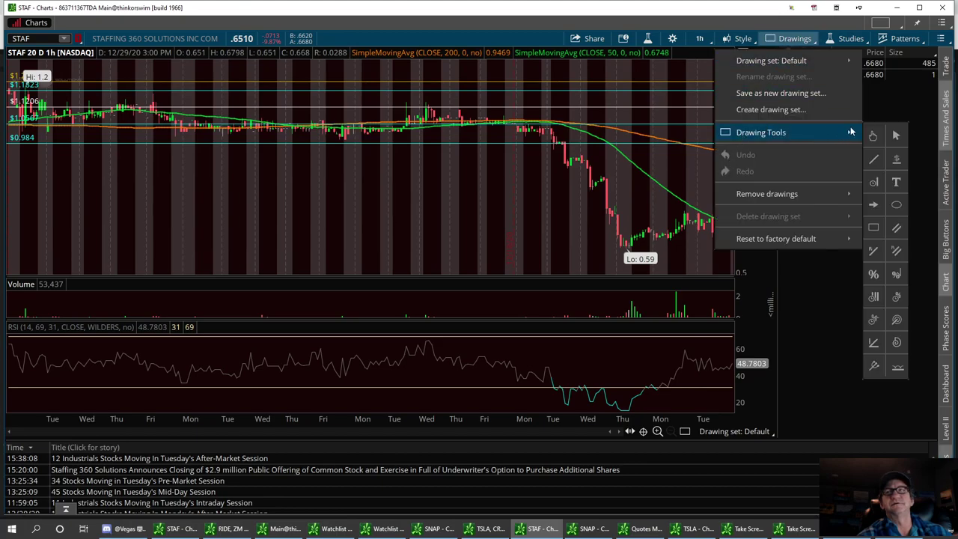
click(896, 159)
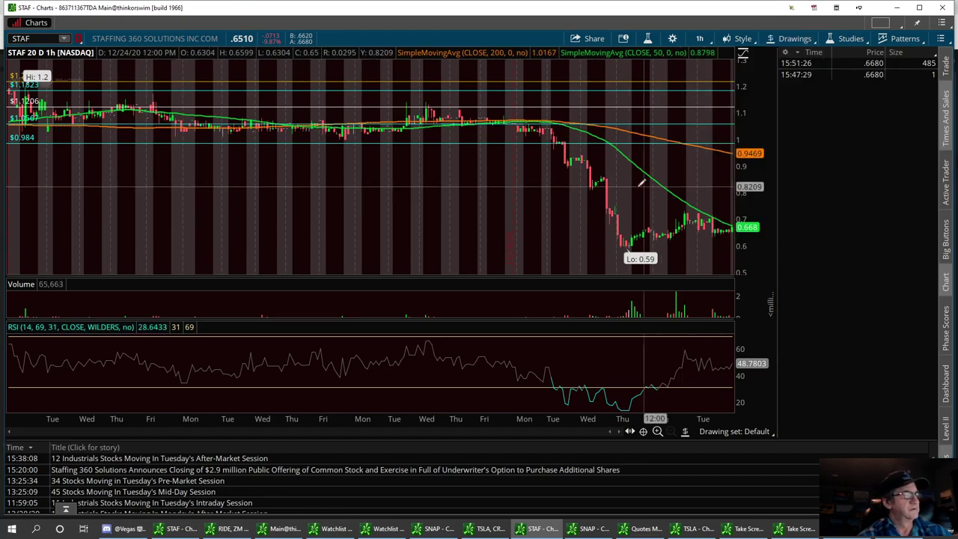
click(562, 241)
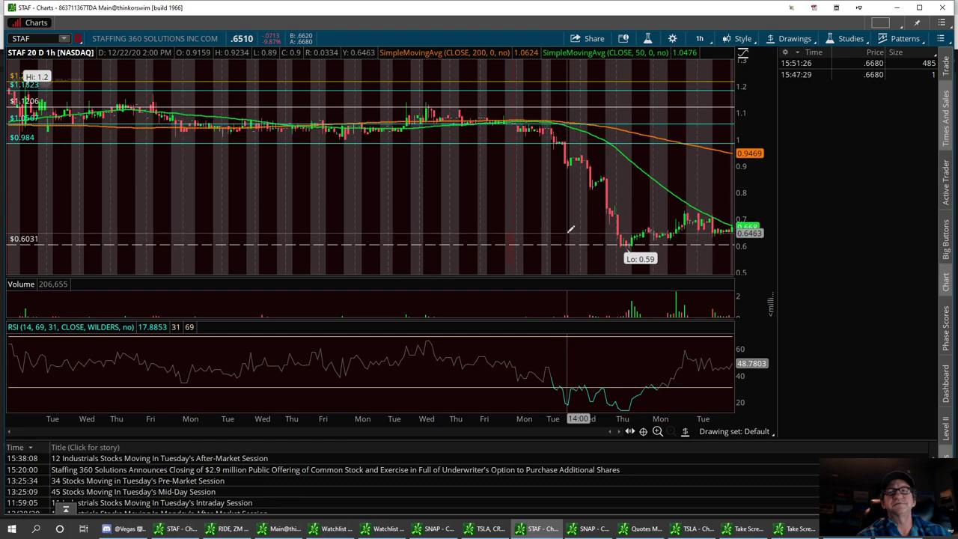
click(569, 231)
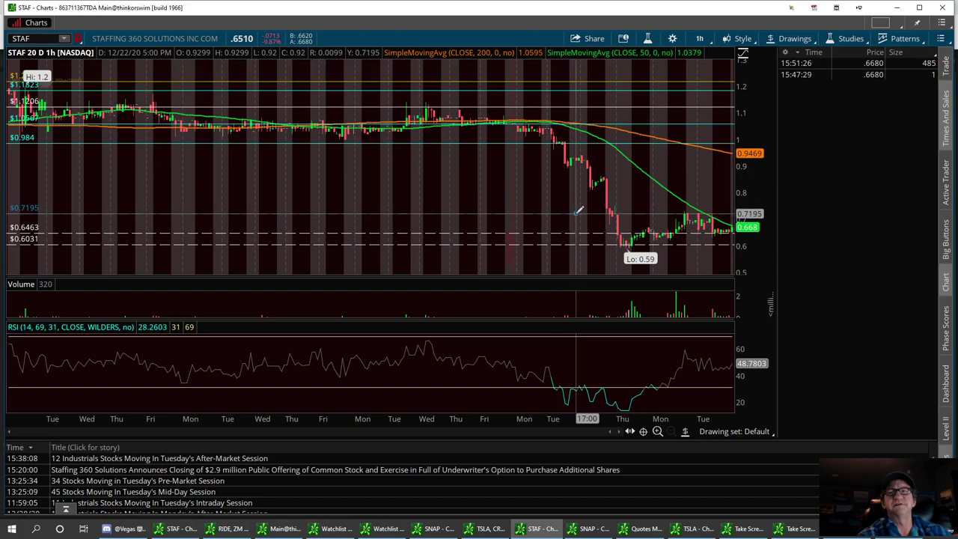
click(578, 214)
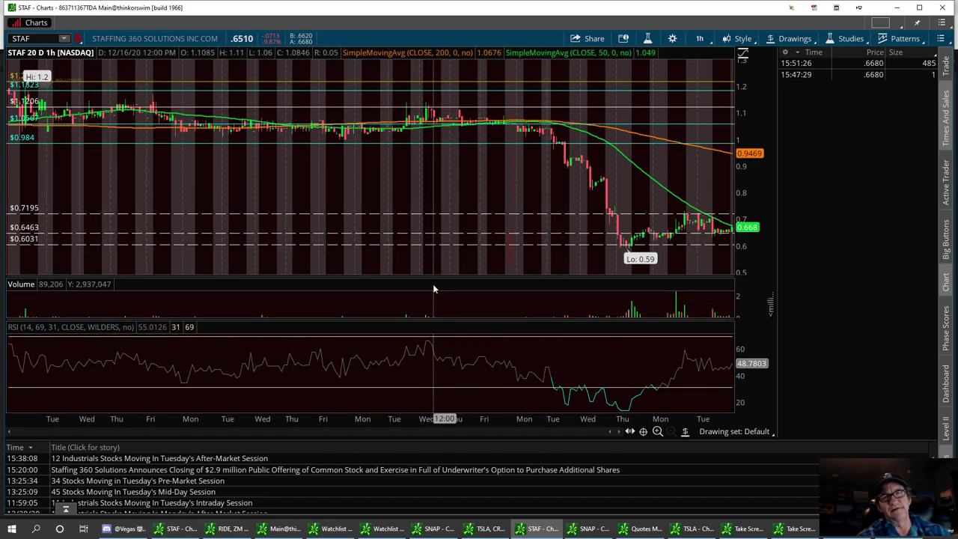
Step: Enlarge the STAF price pane and set the chart to 3 Y : W
drag(439, 275, 435, 329)
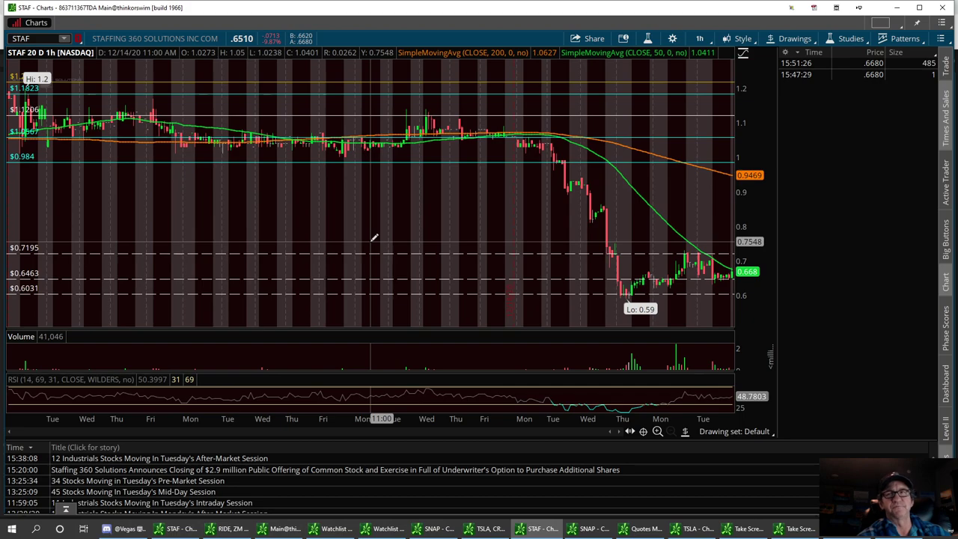
click(699, 38)
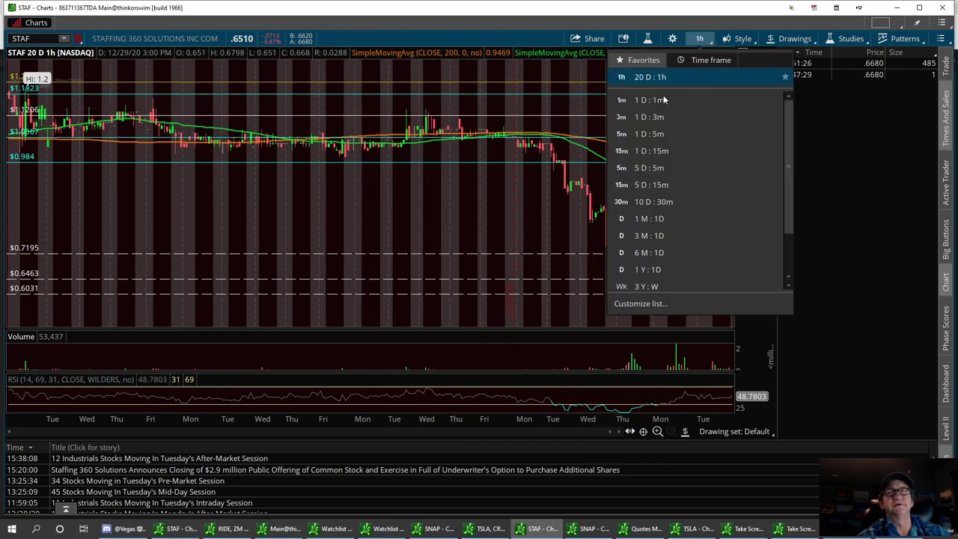
click(642, 287)
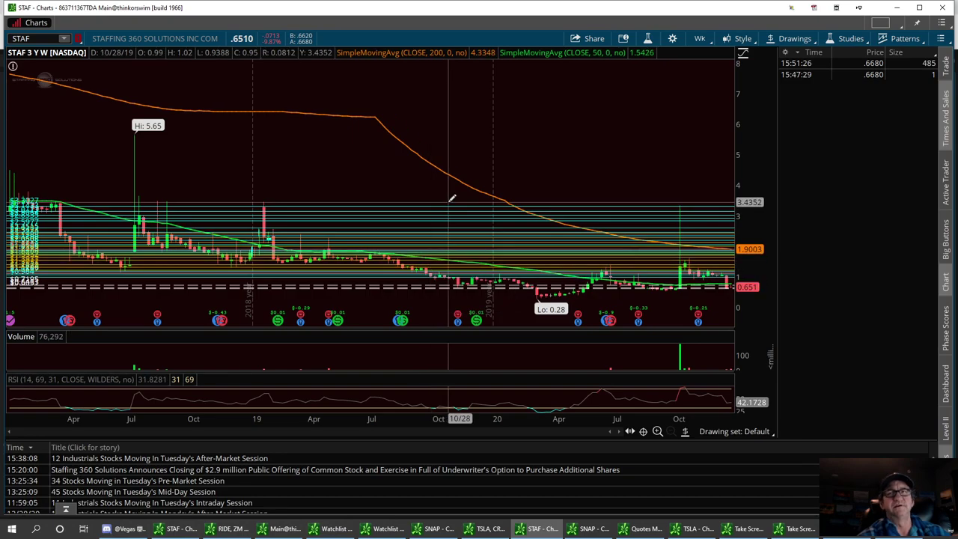
Step: Clear the whole drawing set from the STAF chart and collapse the news headlines below it
right_click(437, 242)
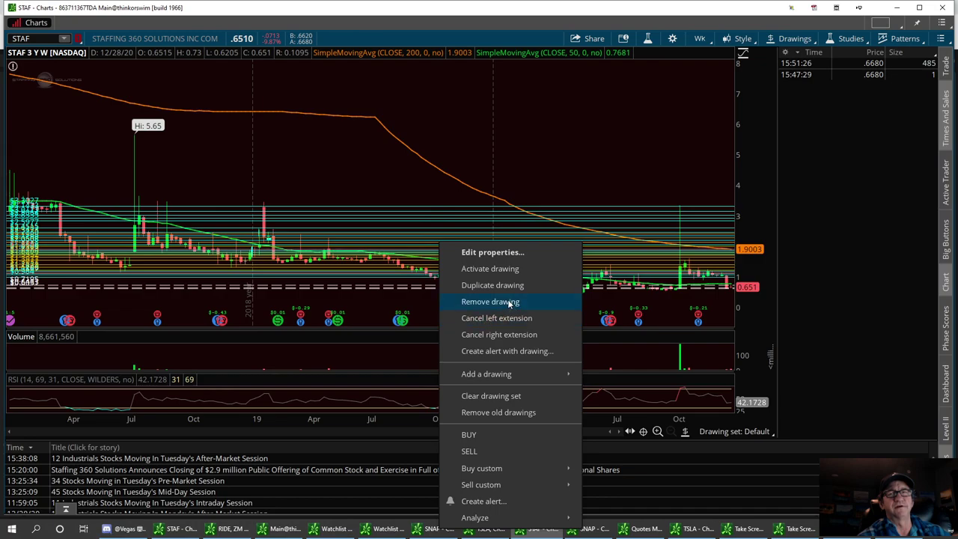
click(492, 396)
click(520, 70)
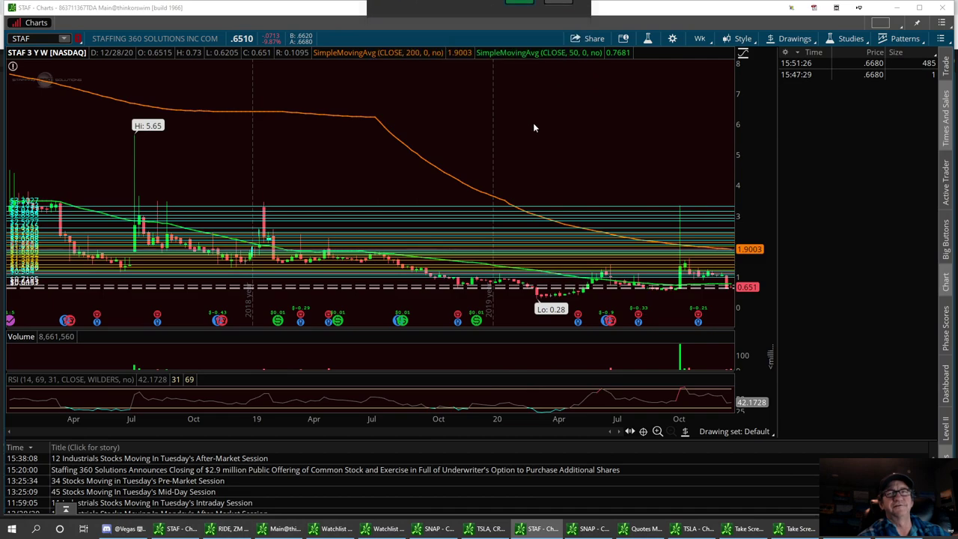
click(66, 508)
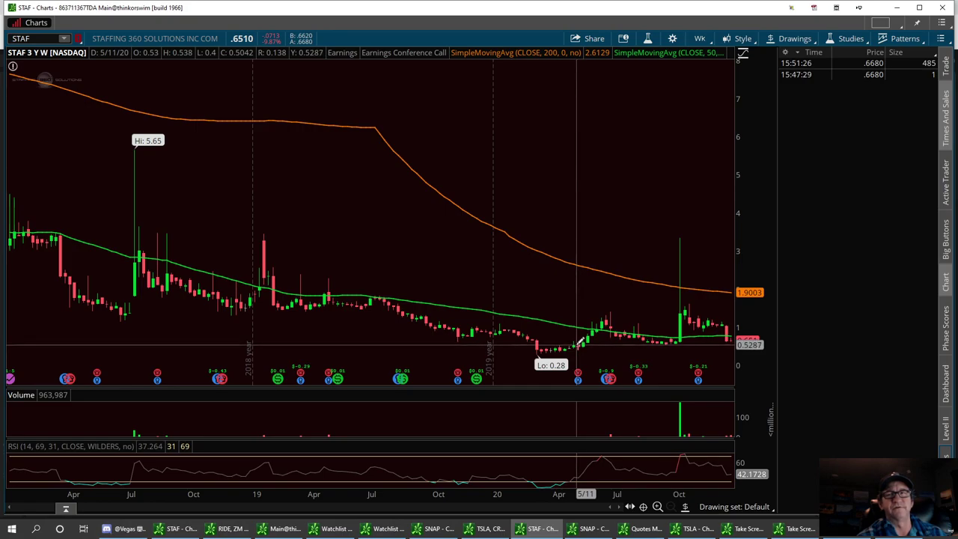
Step: Mark price levels on the weekly STAF chart at about 0.5522, 0.4687, 0.7382, 0.9738, 1.1832 and 1.3534
drag(577, 299, 737, 314)
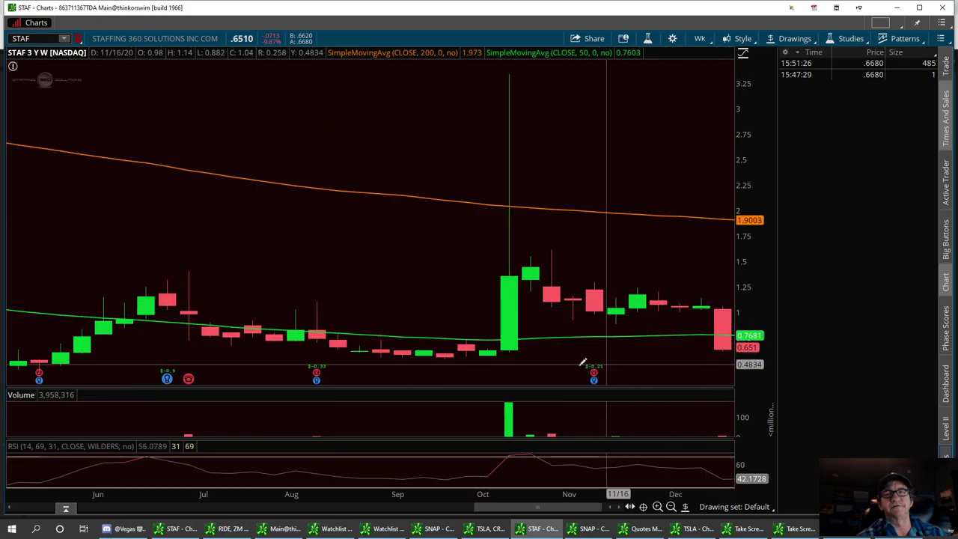
click(476, 355)
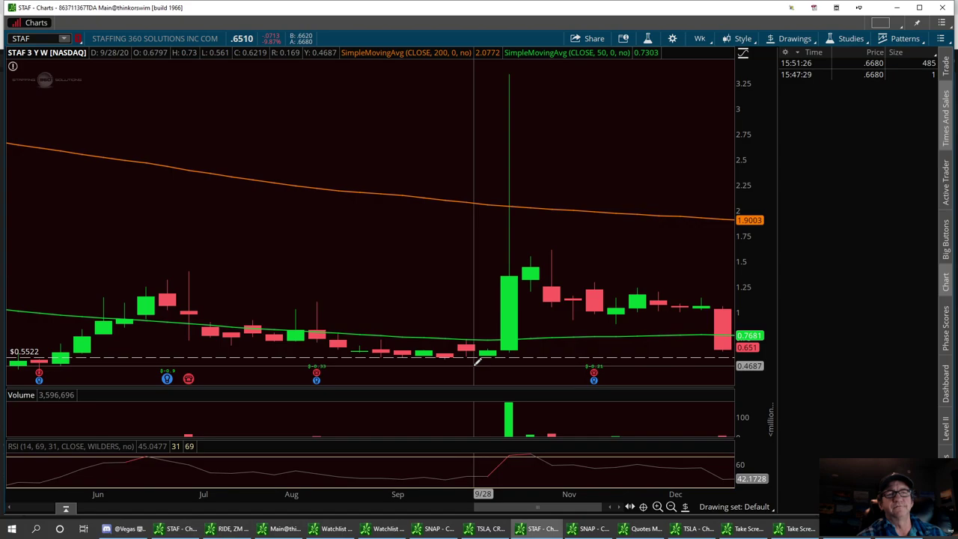
click(477, 362)
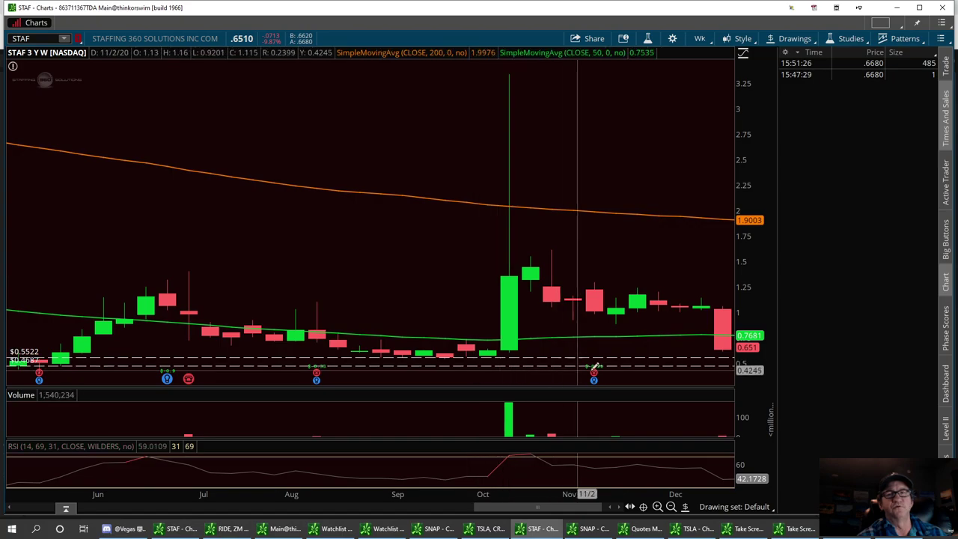
scroll(607, 374, down, 1)
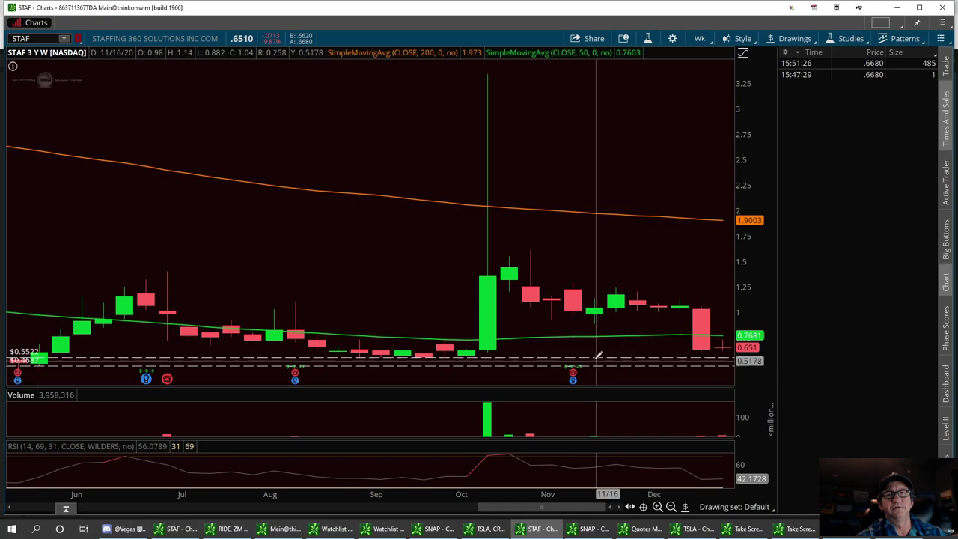
click(671, 507)
click(672, 507)
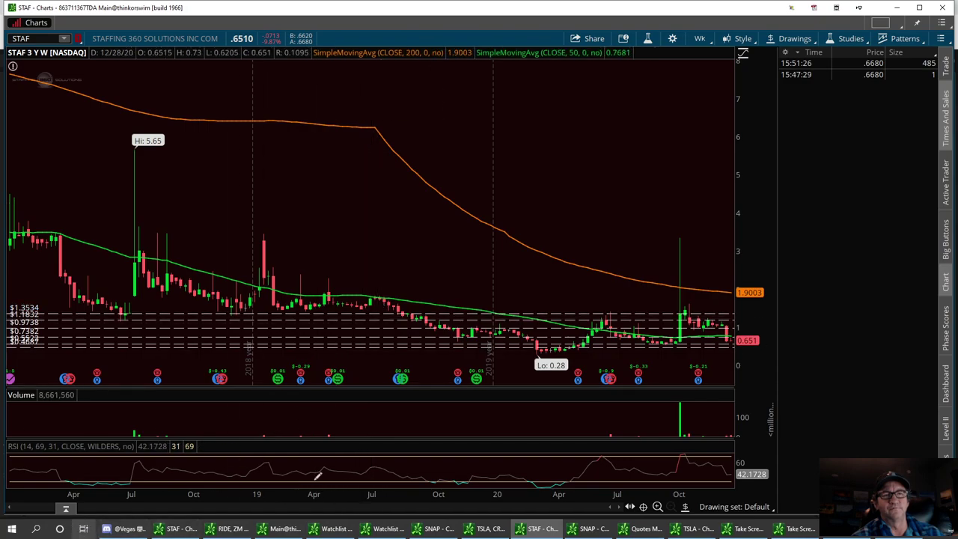
Step: Switch to the Brave browser and open finviz.com in a new tab
click(868, 528)
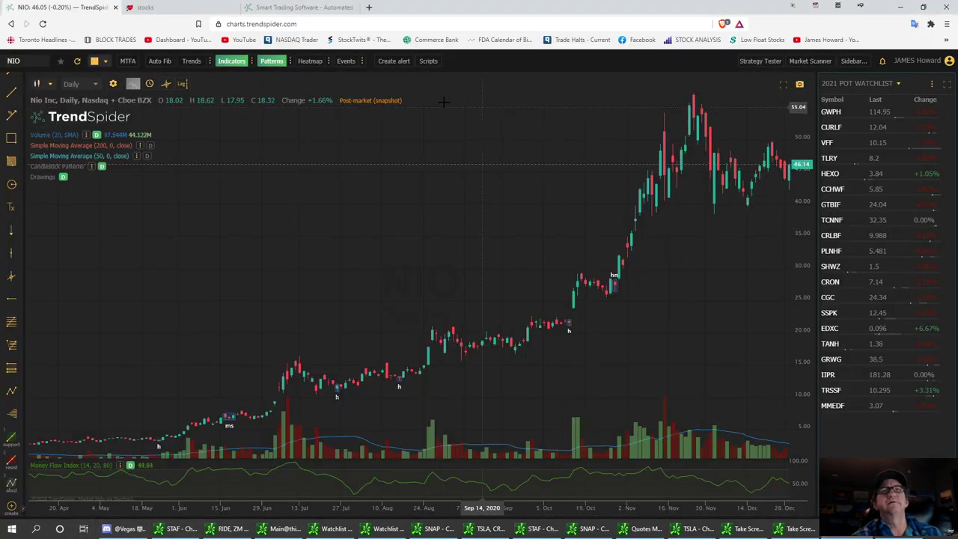
click(369, 6)
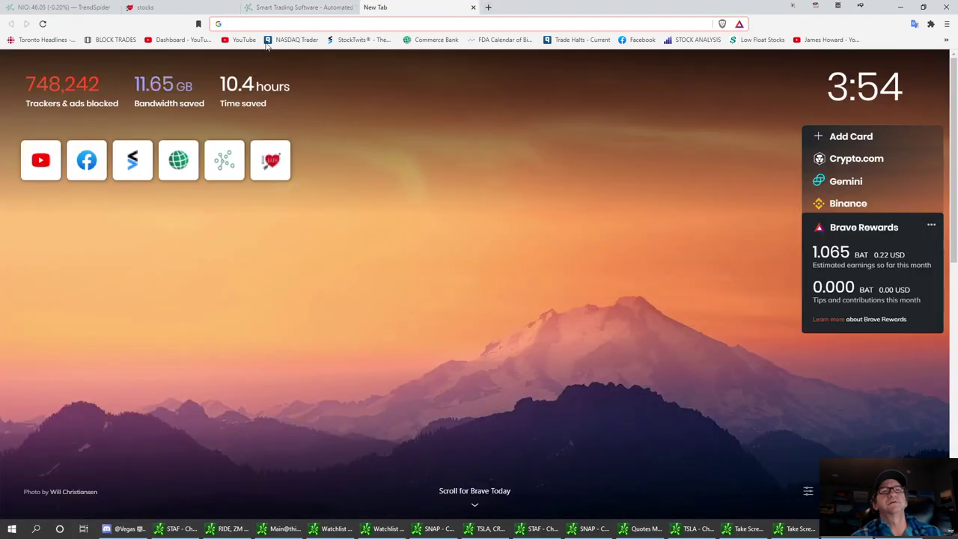
click(292, 27)
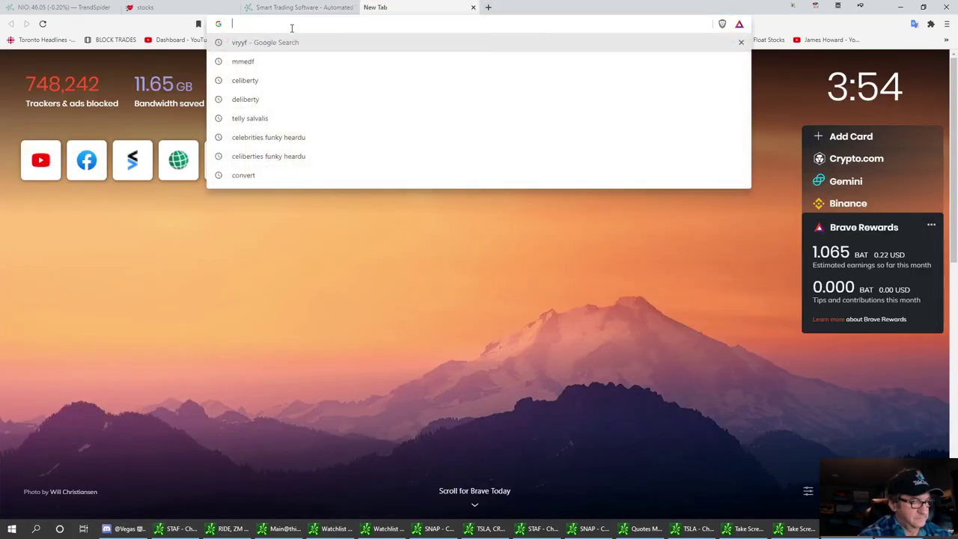
text(finvi)
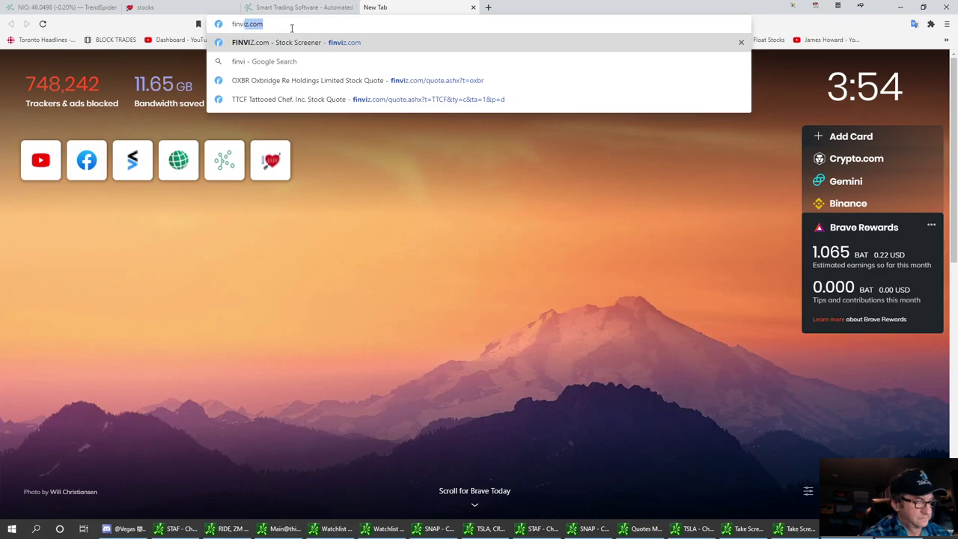
key(Return)
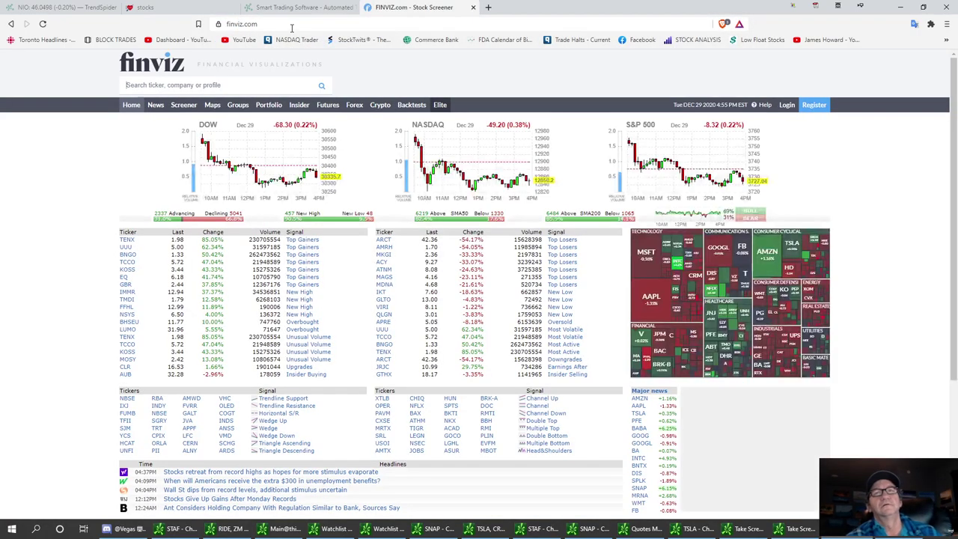
Step: Look up the STAF quote page on Finviz
click(216, 85)
text(staf)
key(Return)
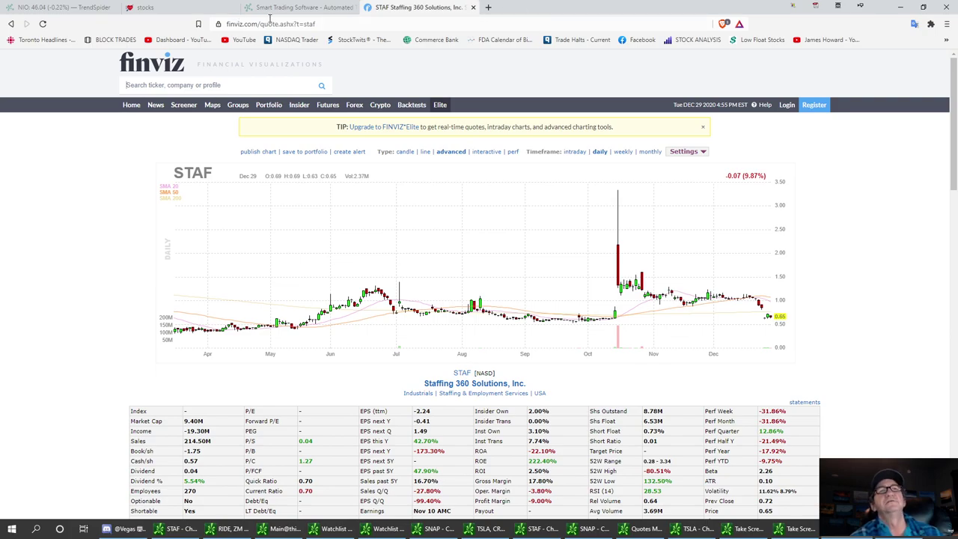
Step: Switch back to the STAF chart in thinkorswim and set it to 20 D : 1h
click(590, 529)
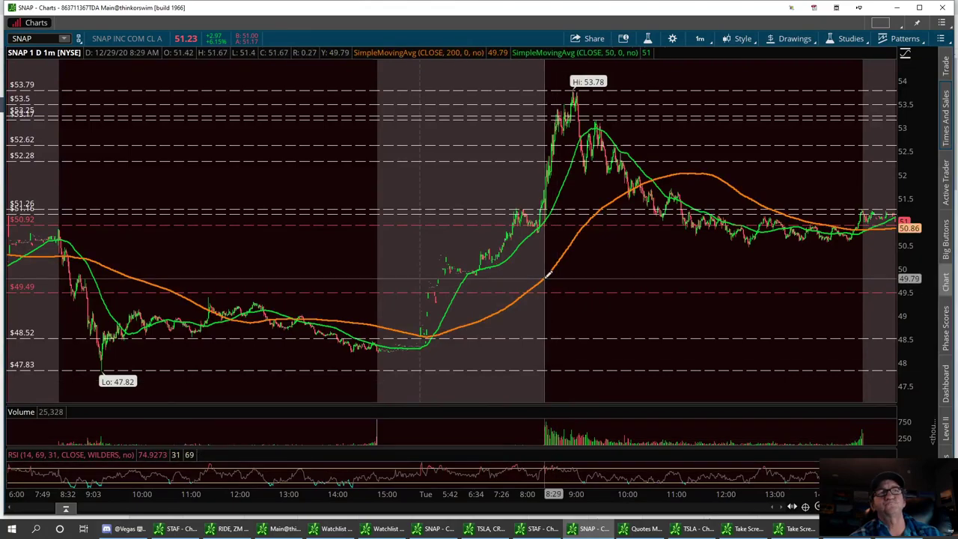
click(541, 529)
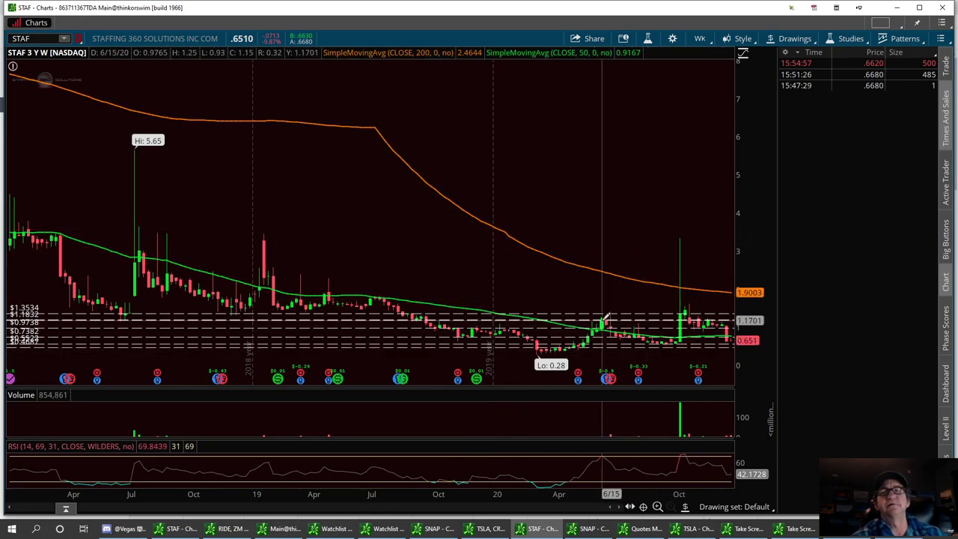
click(696, 41)
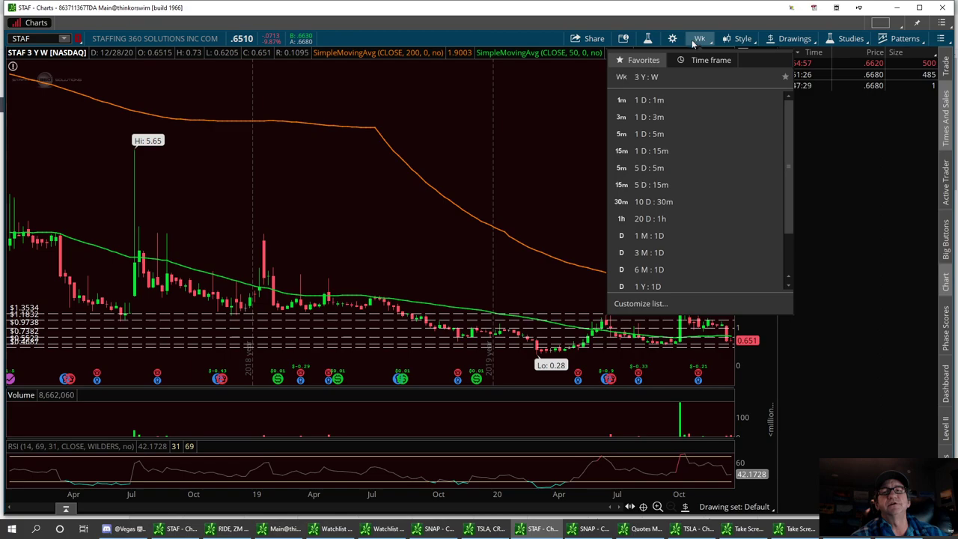
click(642, 220)
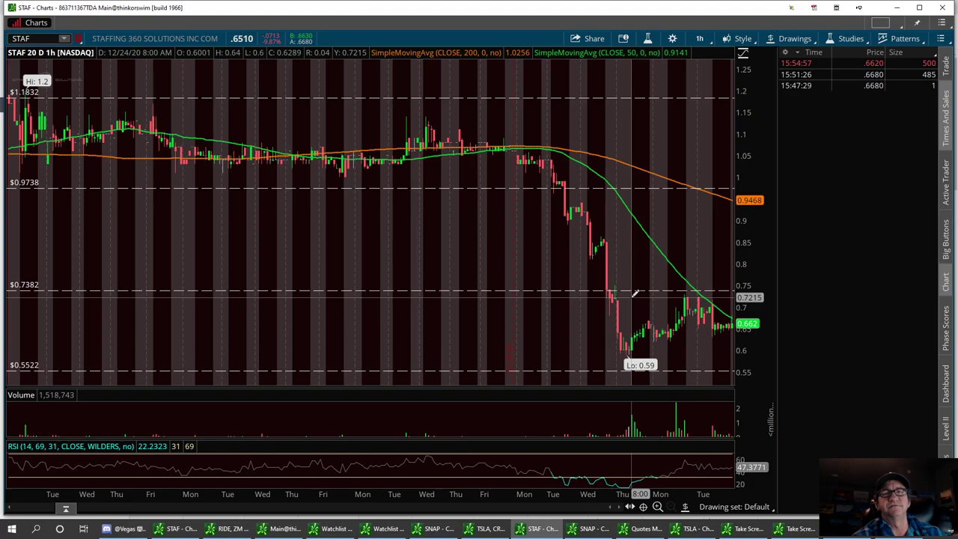
Step: Add a STAF price level at about 0.7157, just below the 0.7382 level
right_click(465, 290)
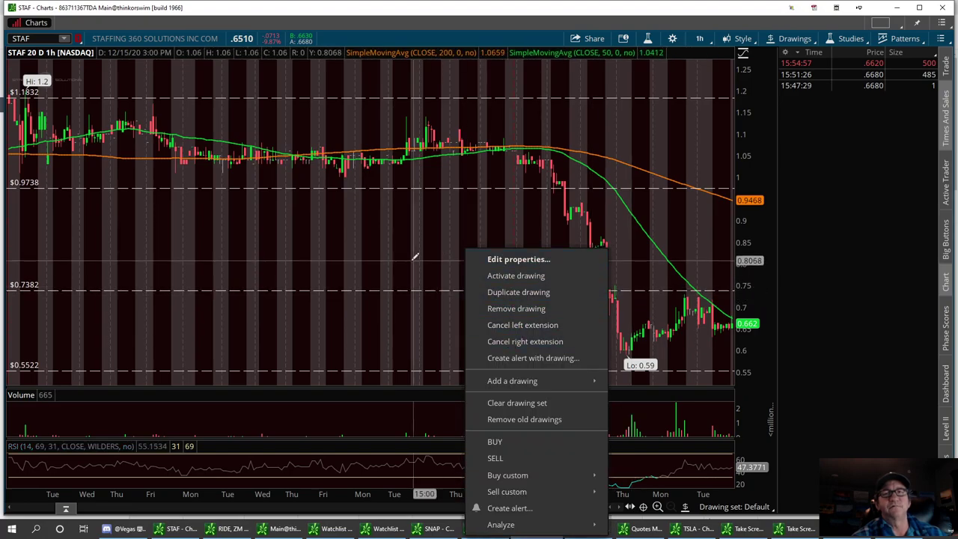
click(508, 341)
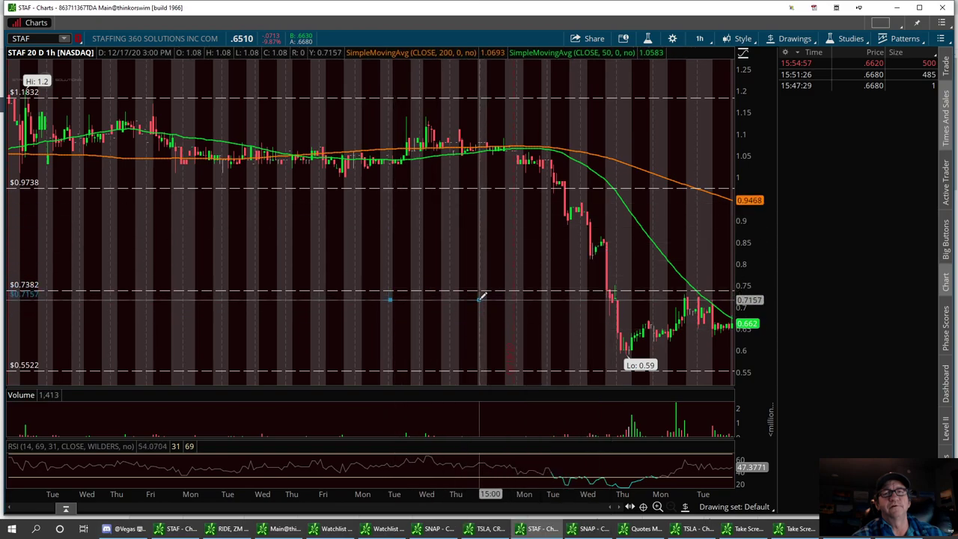
click(480, 299)
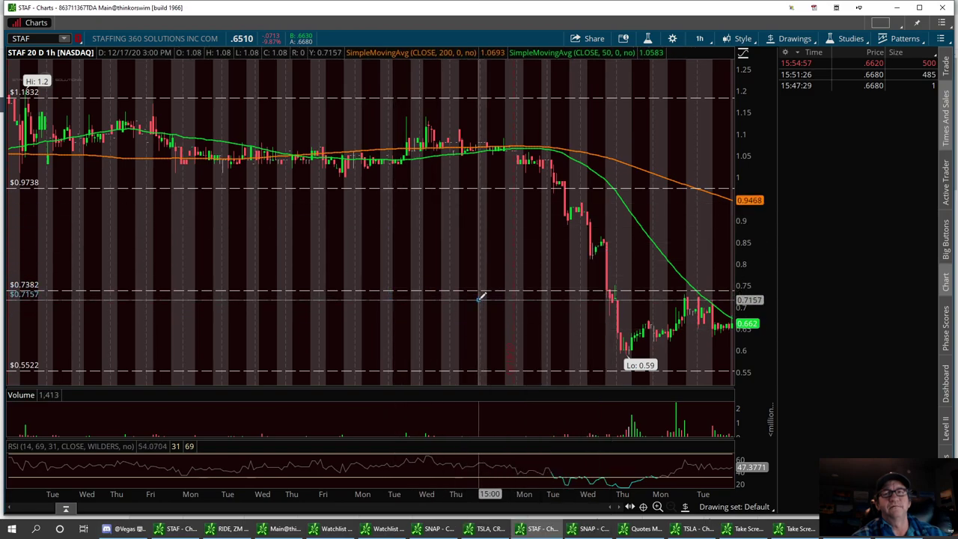
Step: Draw a rectangle zone between the 0.7382 and 0.7157 levels, extending to the latest session on the STAF chart
click(796, 39)
mouse_move(767, 133)
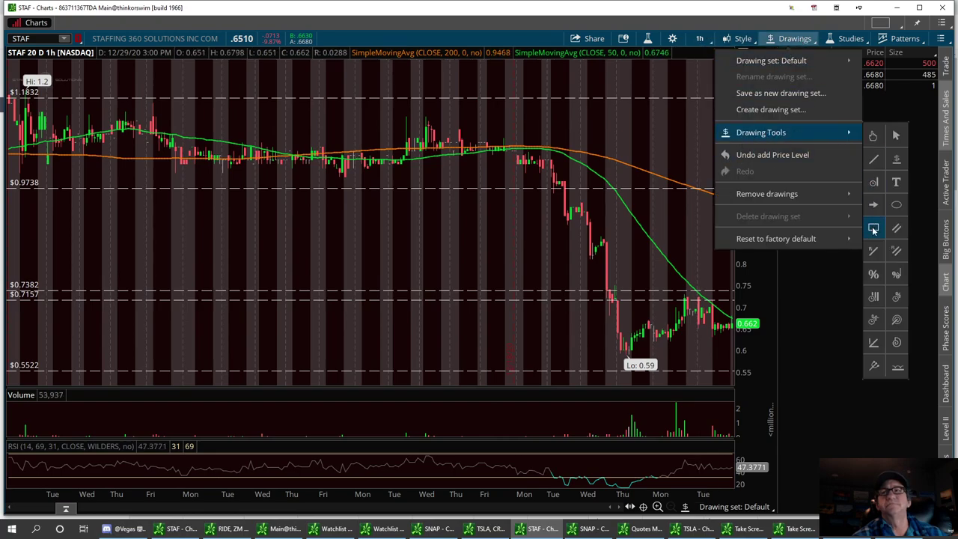
click(874, 230)
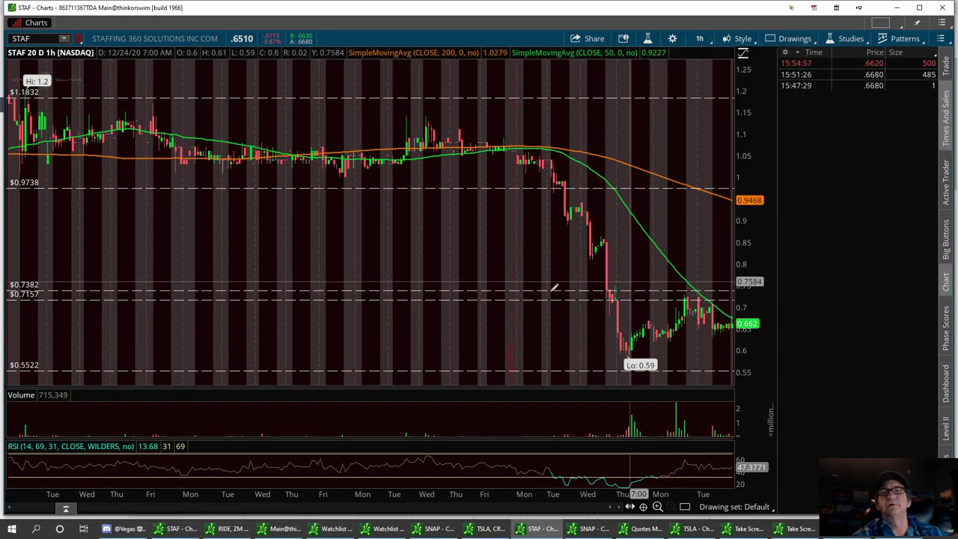
click(470, 291)
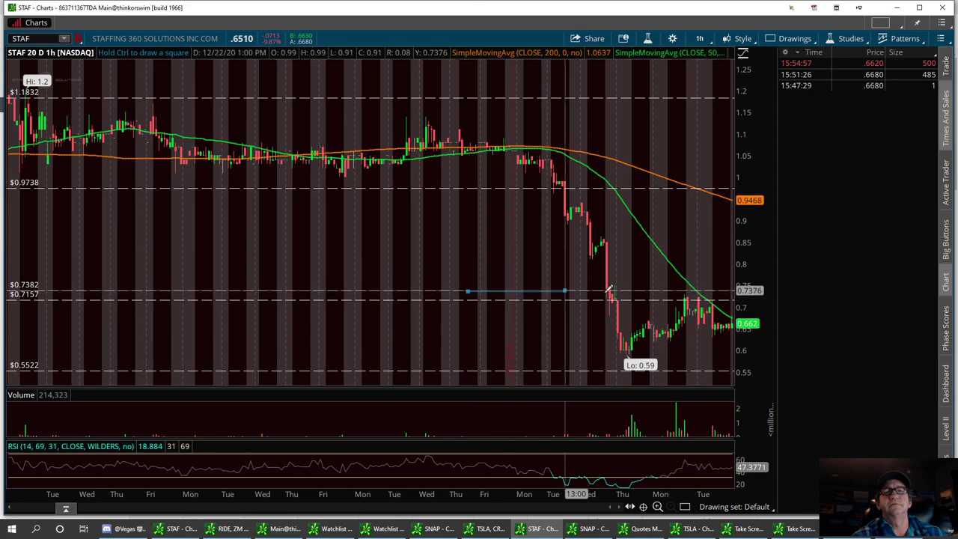
click(737, 299)
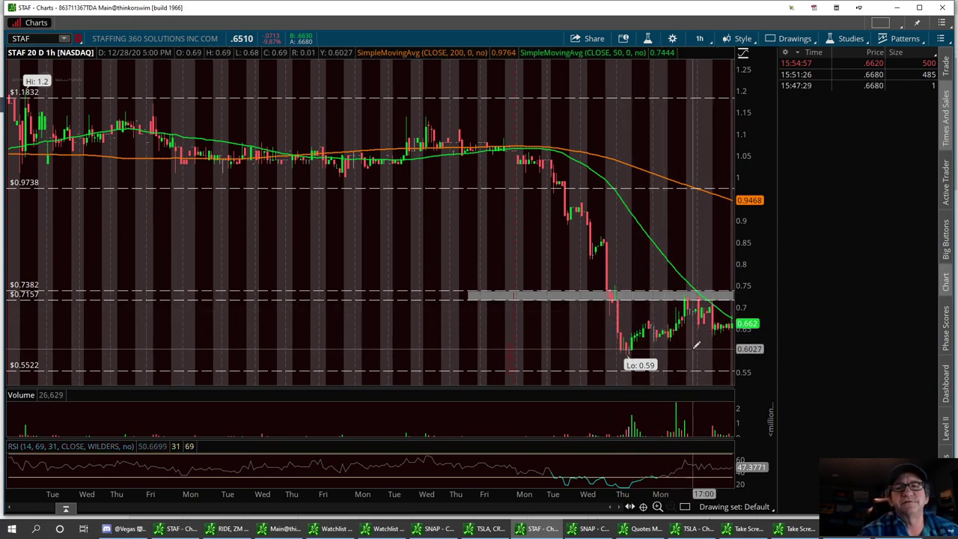
Step: Mark further STAF price levels at about 0.6477 and 0.6004 below the rectangle zone
click(785, 39)
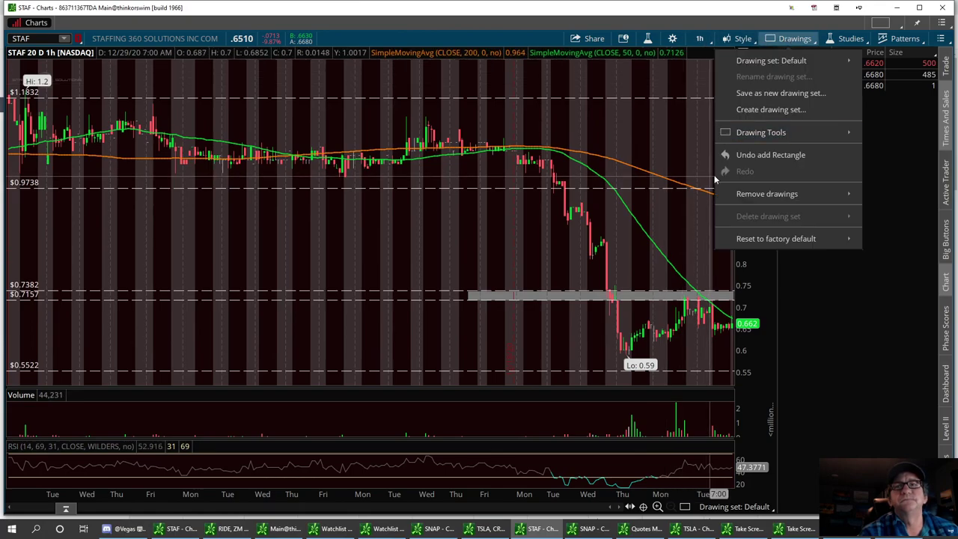
mouse_move(775, 134)
click(896, 160)
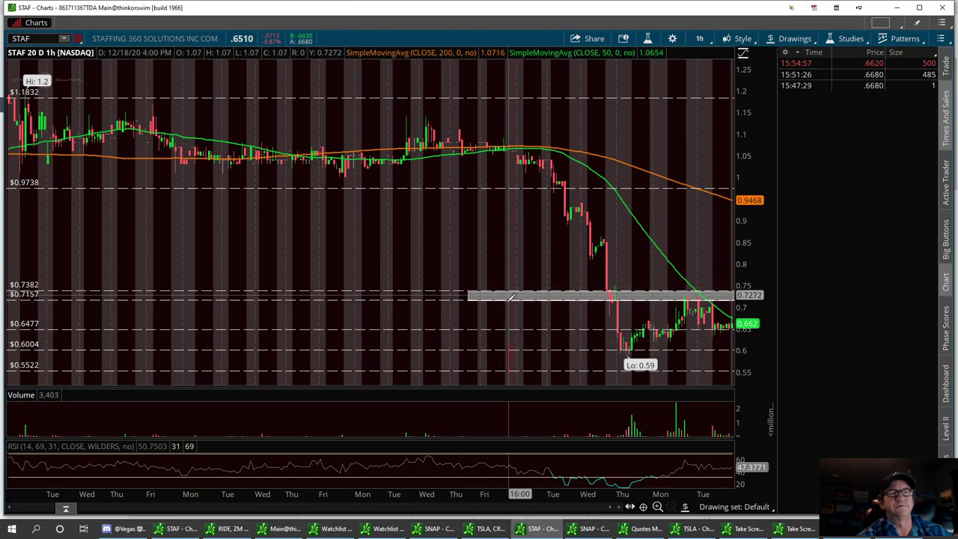
Step: Add a STAF price level at about 0.8183, above the rectangle zone
right_click(529, 253)
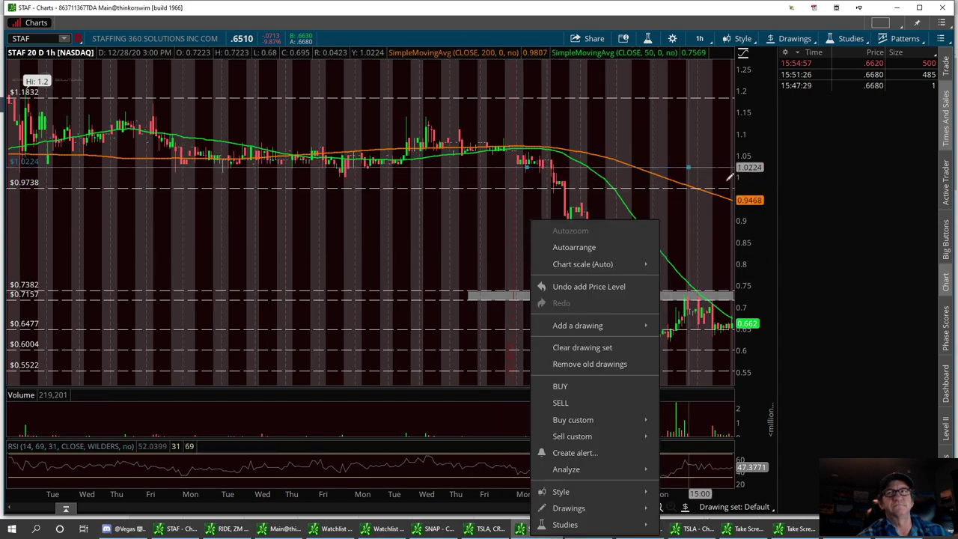
click(817, 254)
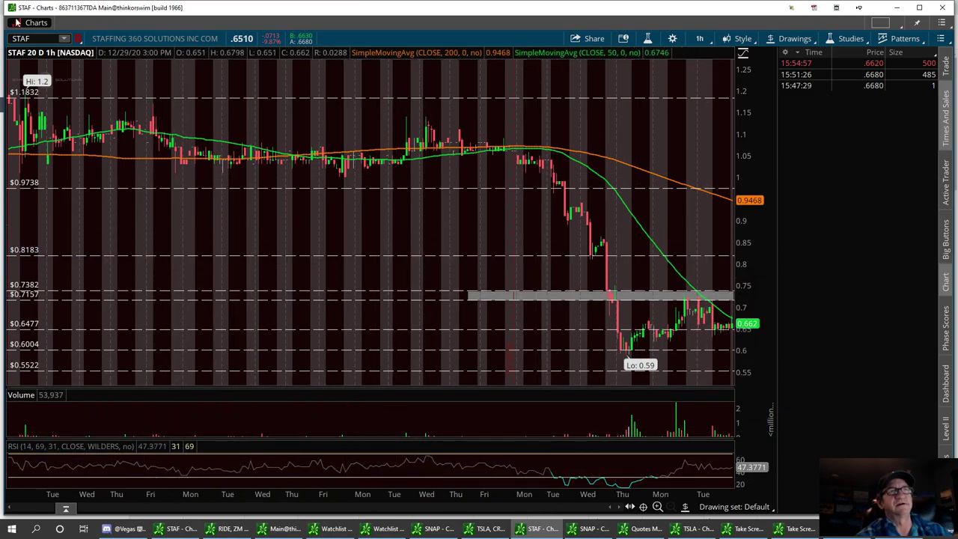
Step: Change the chart's symbol from STAF to LAZR
click(30, 38)
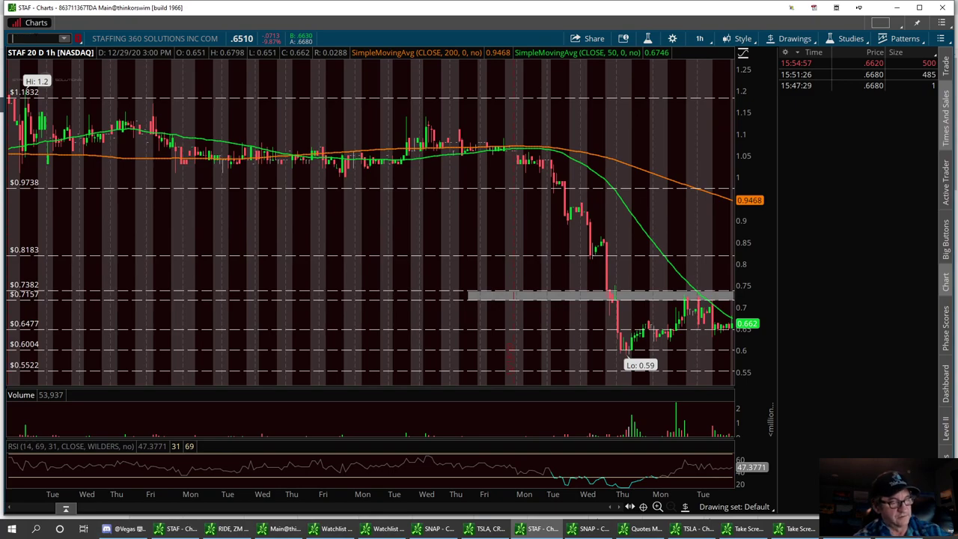
text(L)
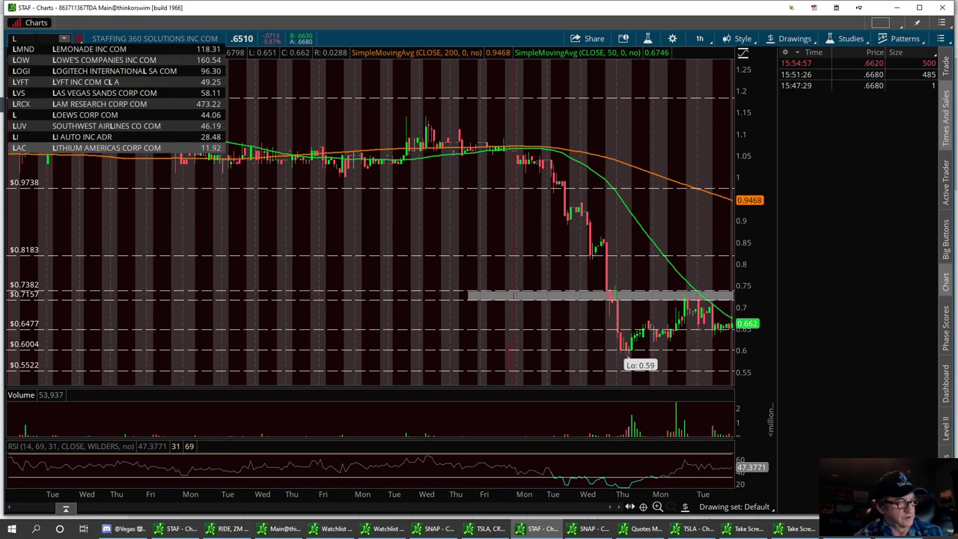
text(AZR)
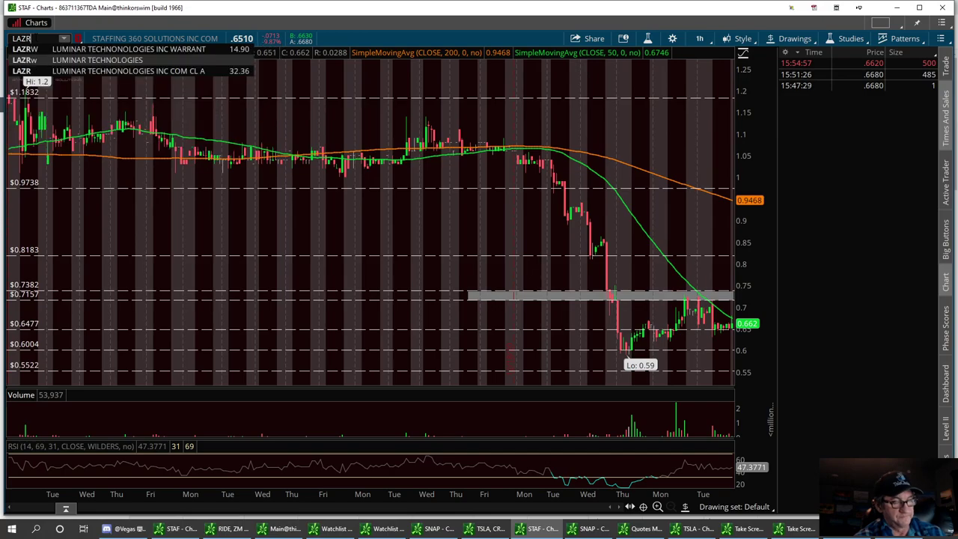
key(Return)
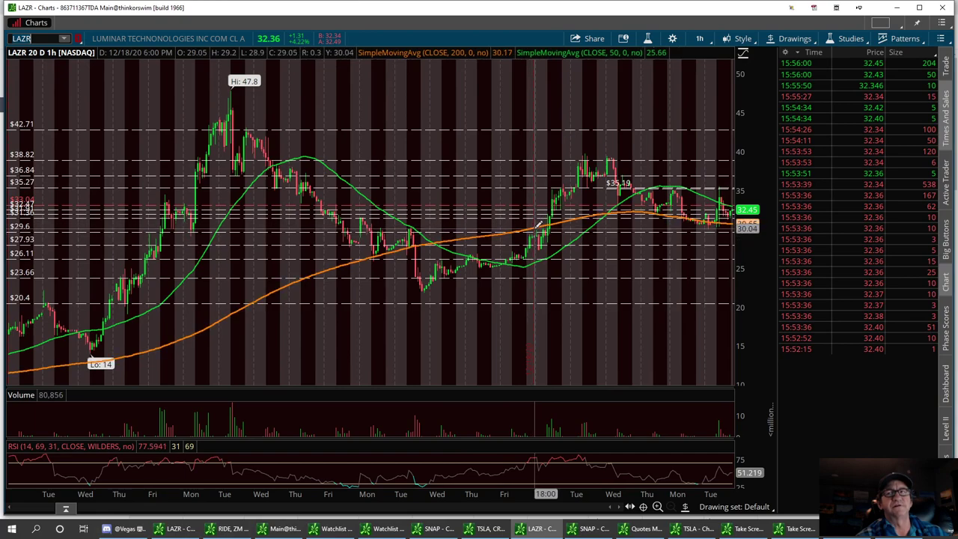
Step: View the LAZR chart on the 1 D : 5m and 1 Y : 1D time frames
click(700, 39)
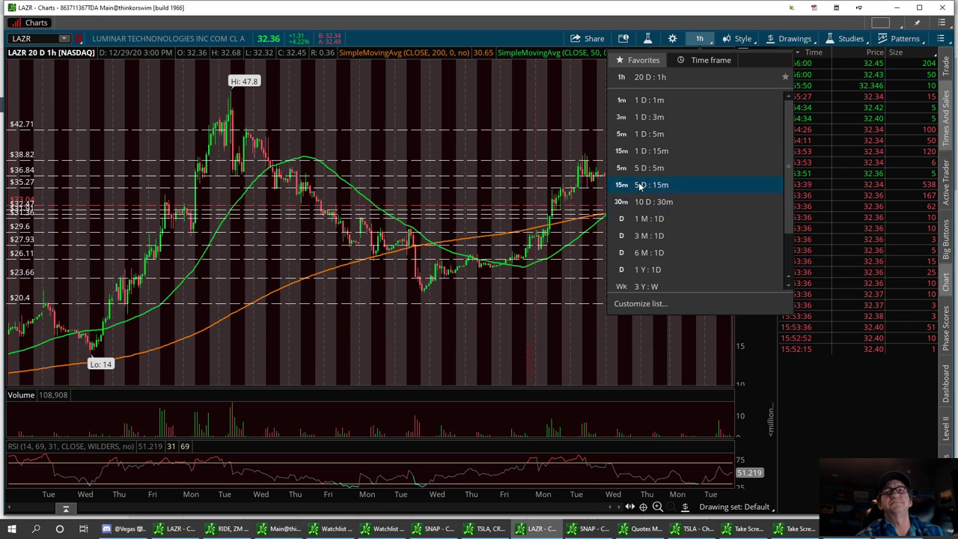
click(650, 134)
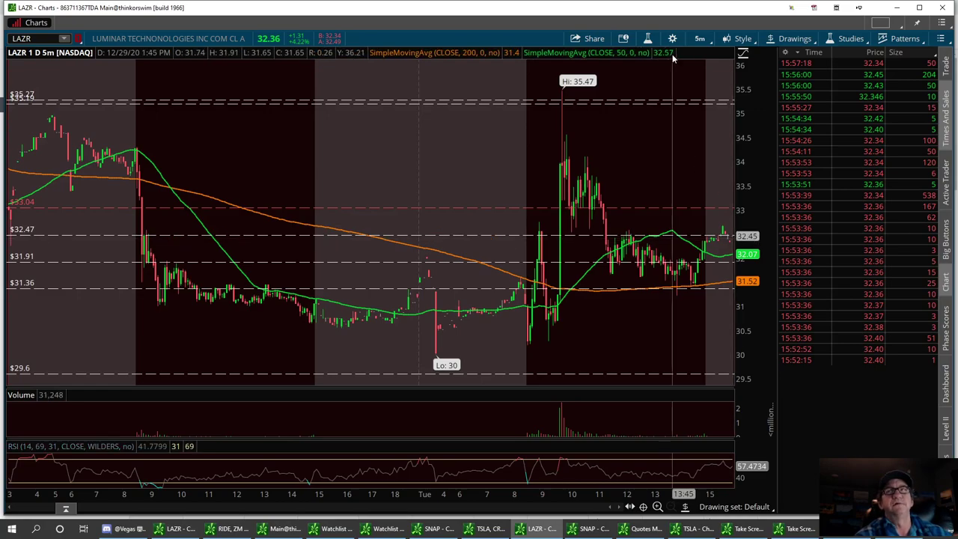
click(700, 38)
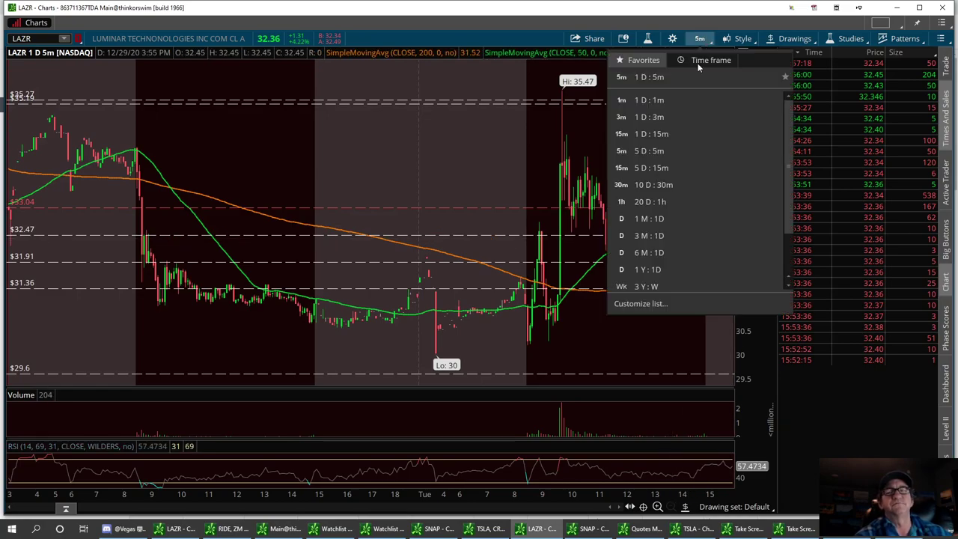
click(648, 270)
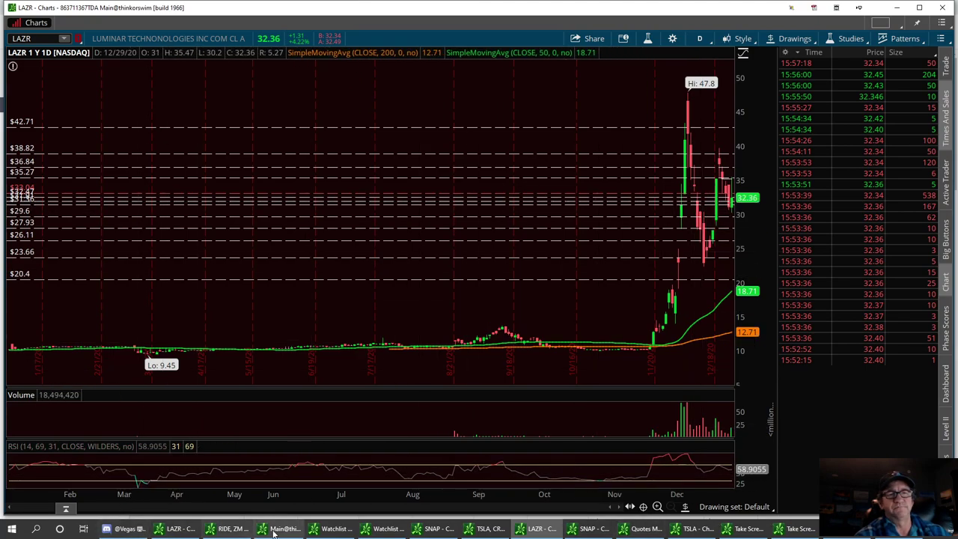
Step: Switch to the SNAP chart window with the Fibonacci labels and load LAZR in it
mouse_move(275, 532)
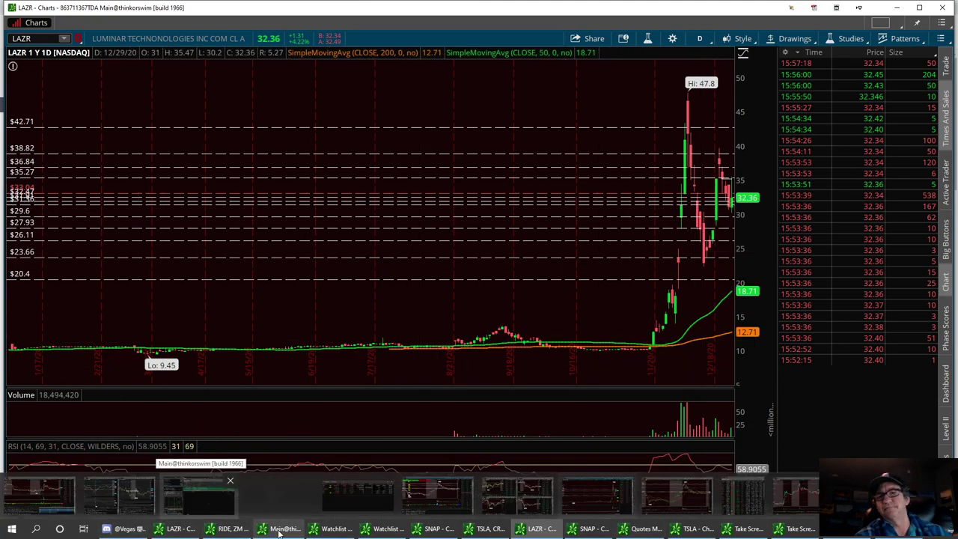
click(433, 496)
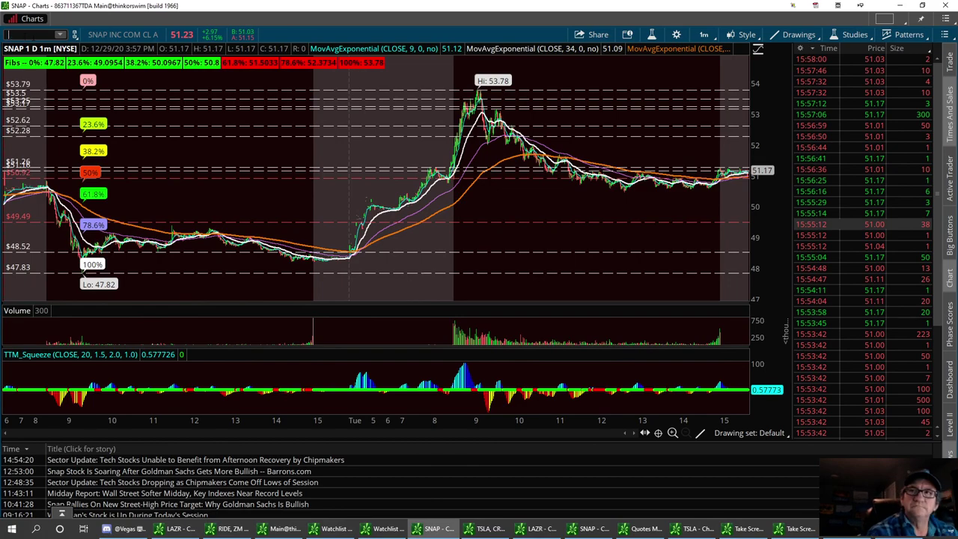
text(LAZR)
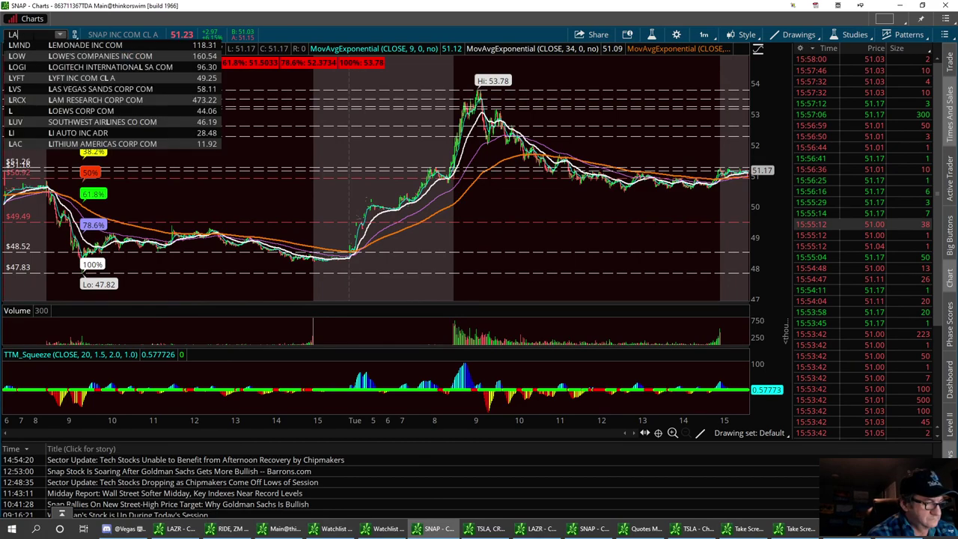
key(Return)
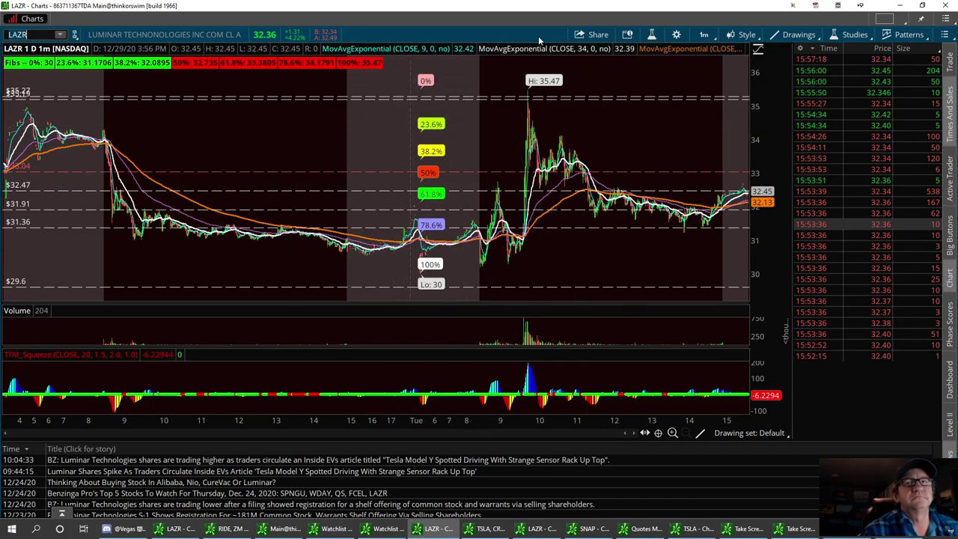
Step: Set this LAZR chart to 20 D : 1h and collapse the news list below it
click(704, 35)
click(651, 197)
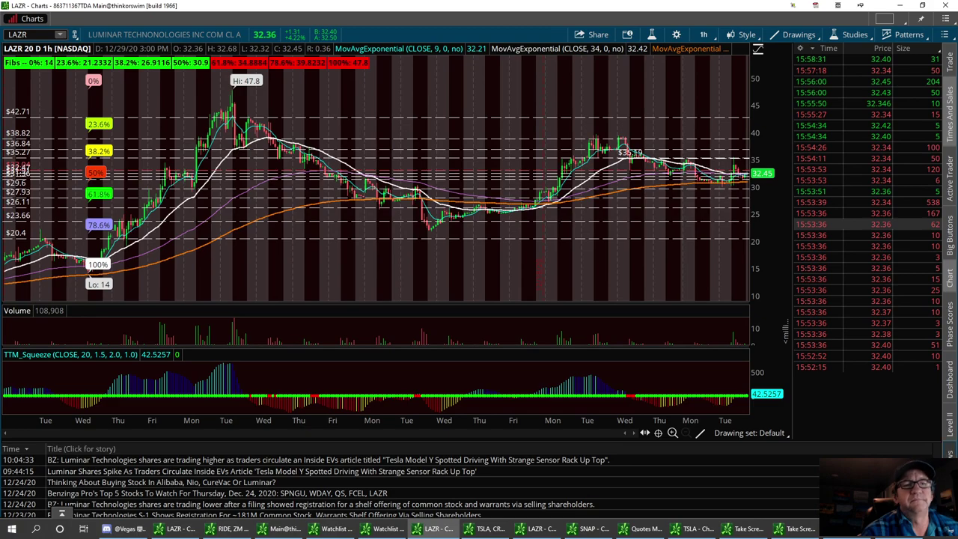
click(61, 515)
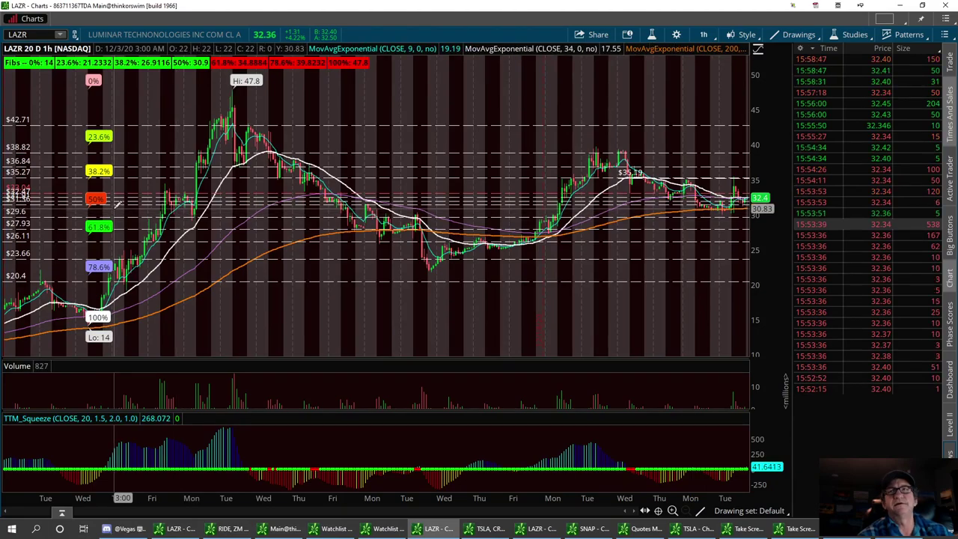
Step: Add a LAZR price level at about 30.83 with the Price Level drawing tool
click(799, 35)
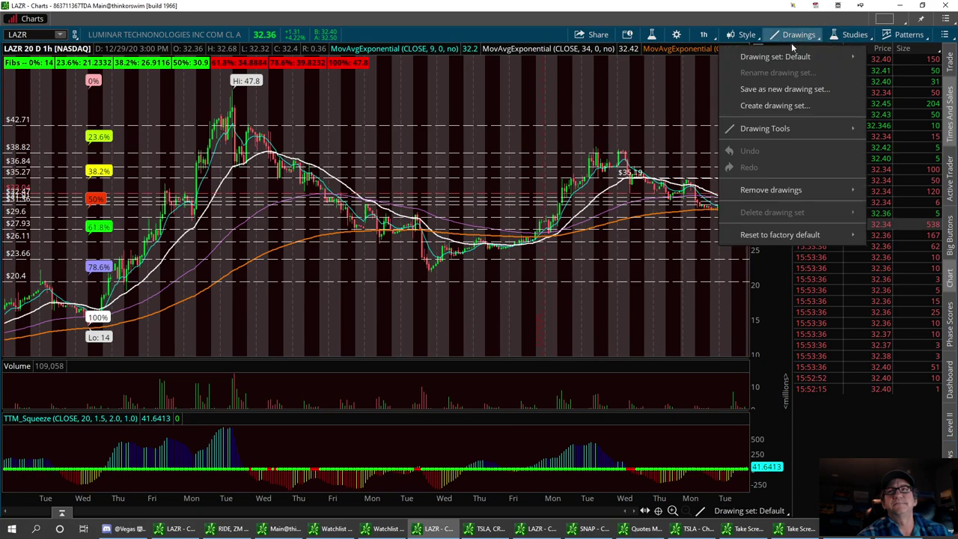
mouse_move(728, 131)
click(901, 156)
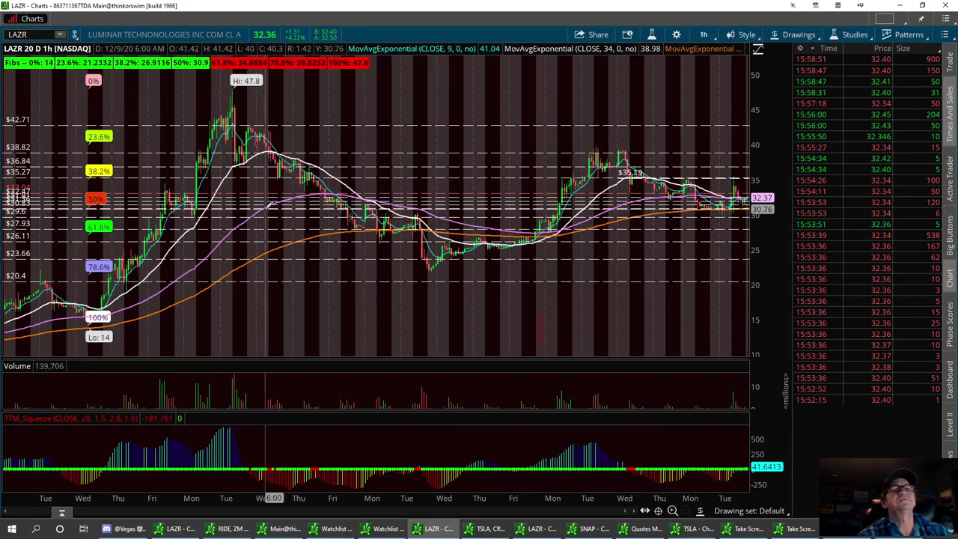
Step: Change the color of the 30.83 LAZR price level to red
right_click(278, 215)
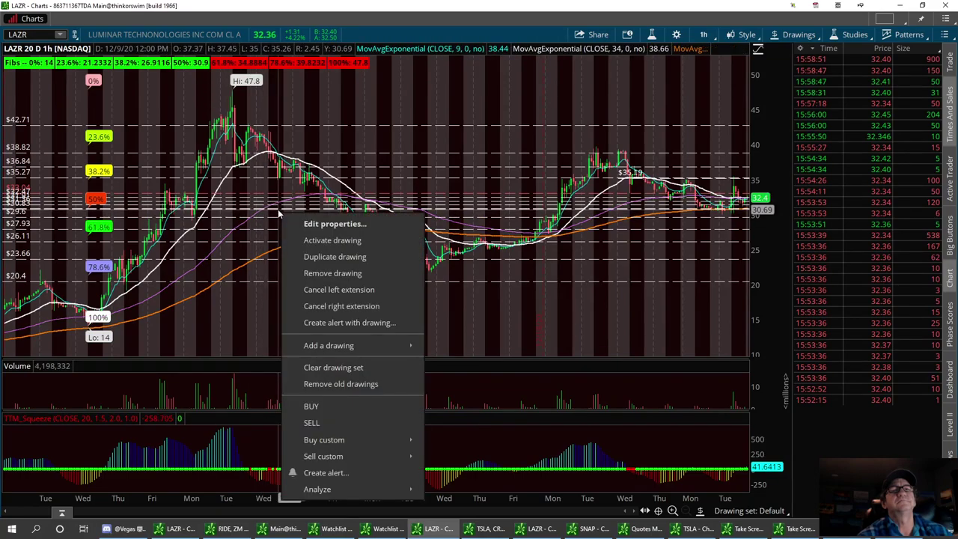
click(328, 227)
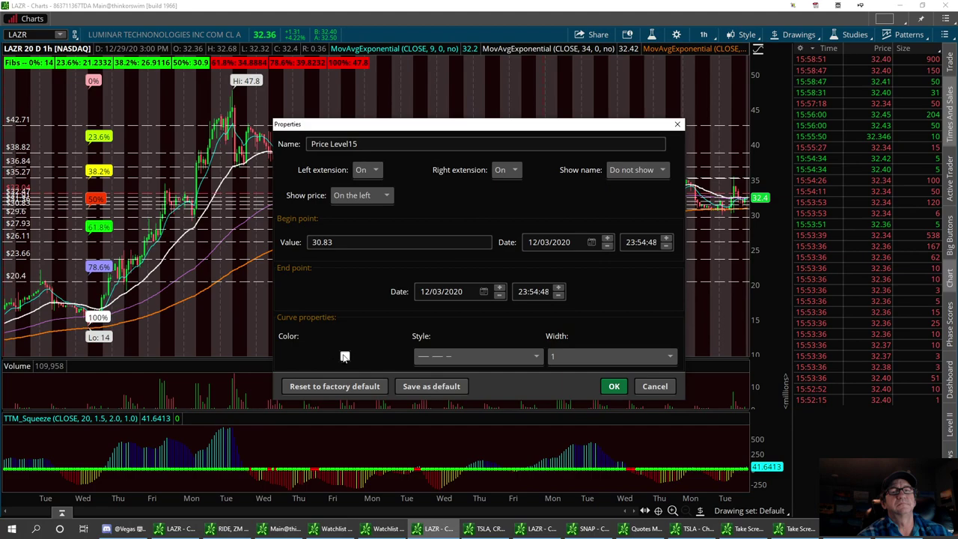
click(345, 357)
click(337, 395)
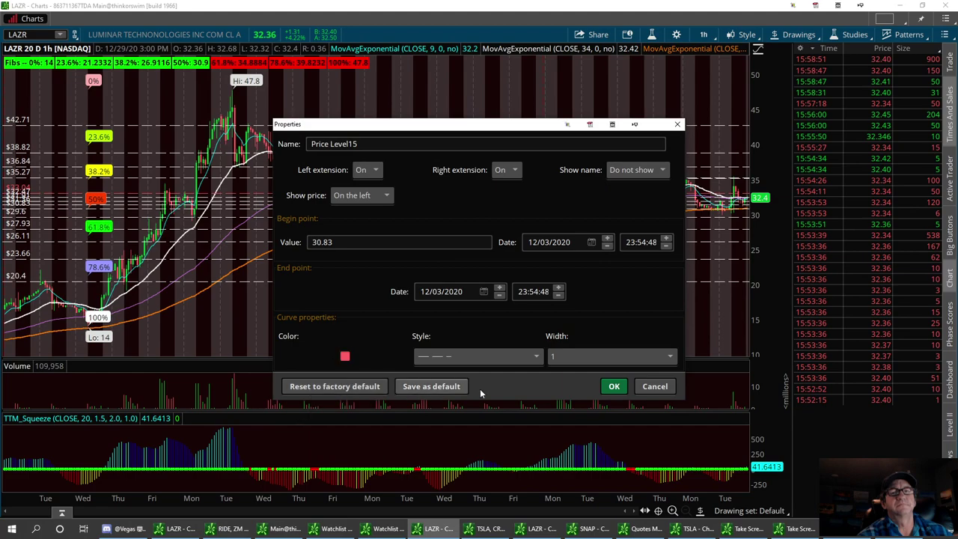
click(615, 386)
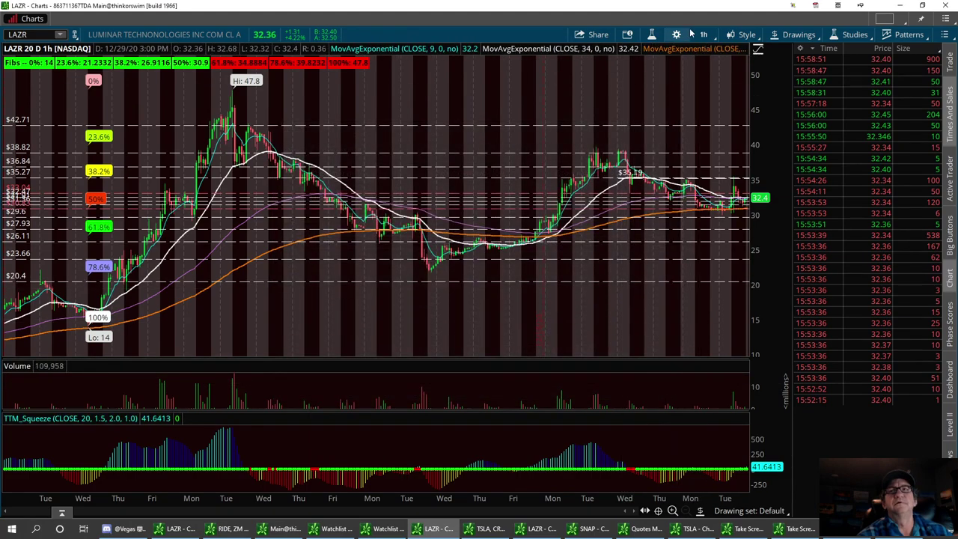
Step: Set the LAZR chart's time frame to 5 D : 5m
click(705, 36)
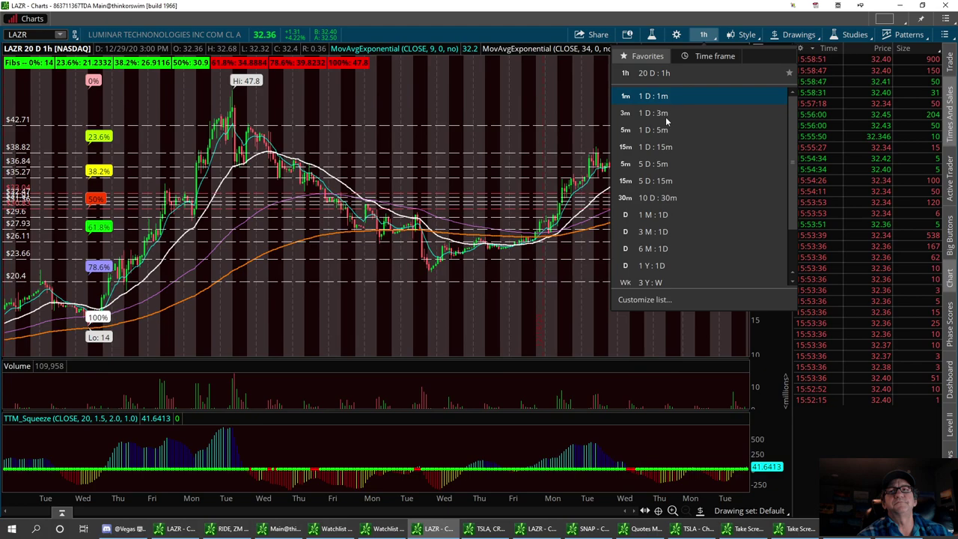
click(653, 164)
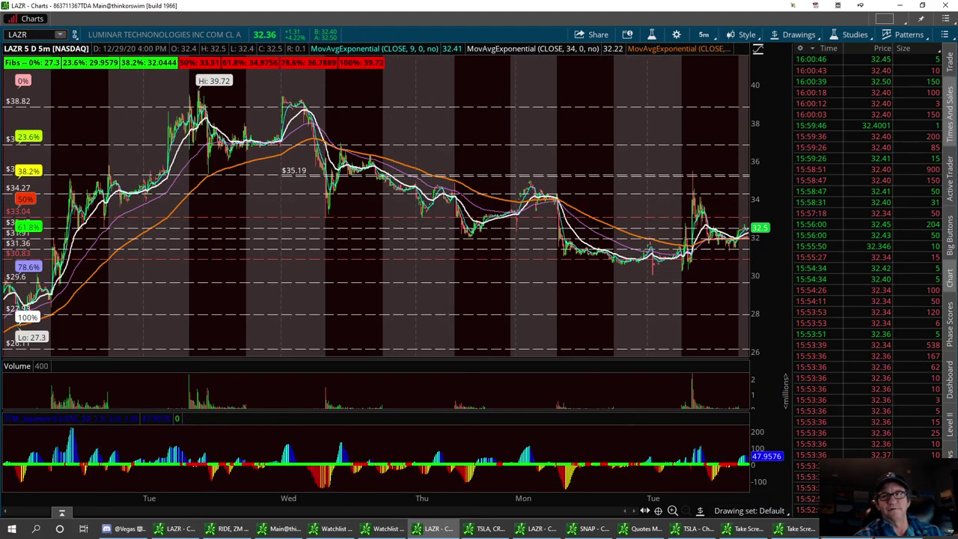
Step: Switch to the web browser and open the home page of the I Luv Stocks site
click(850, 534)
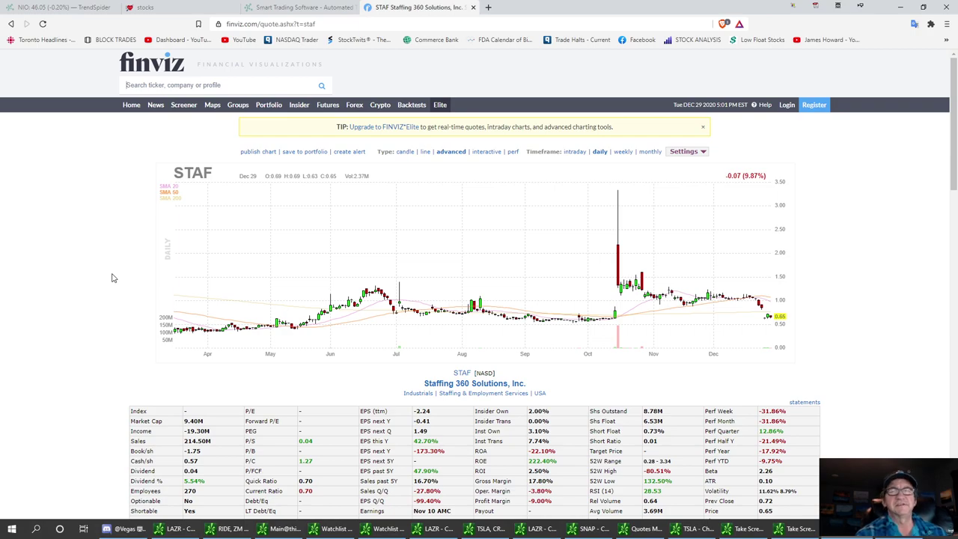
click(150, 8)
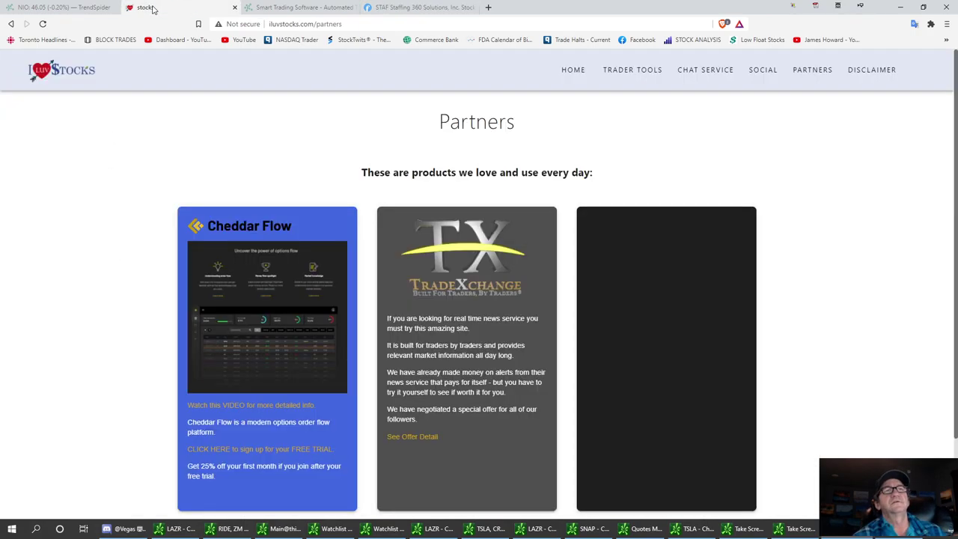
click(75, 71)
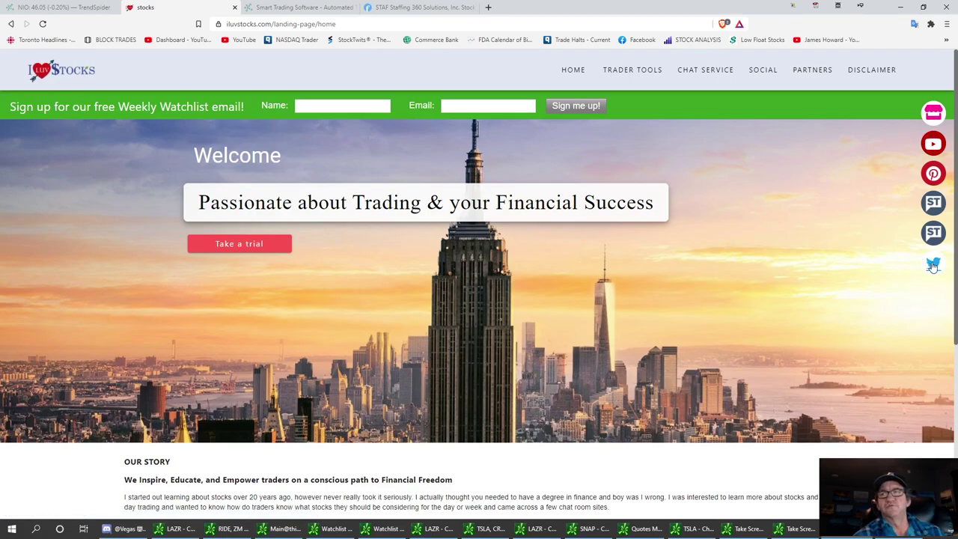
Step: Show the Twitter profile and both Stocktwits profiles linked on the I Luv Stocks home page, returning to the home page after each
click(934, 266)
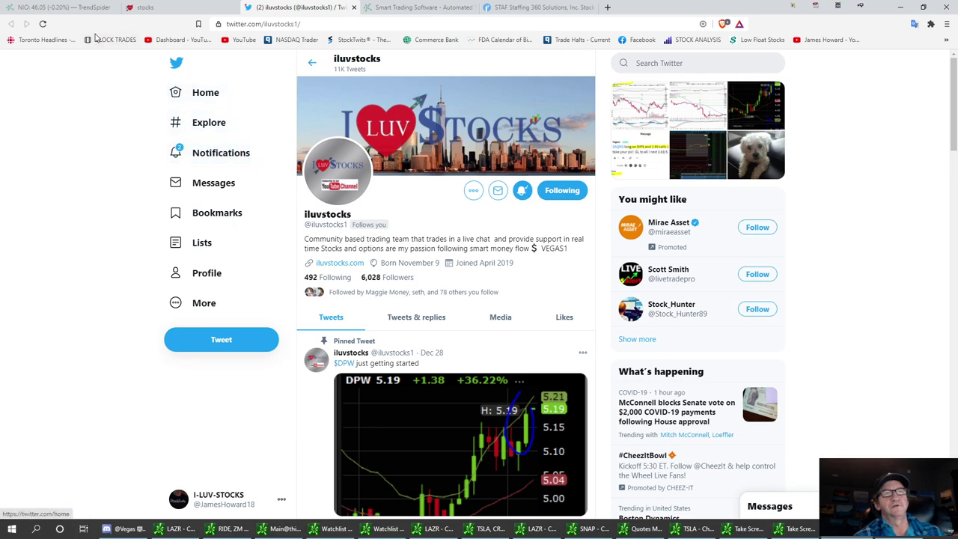
click(196, 9)
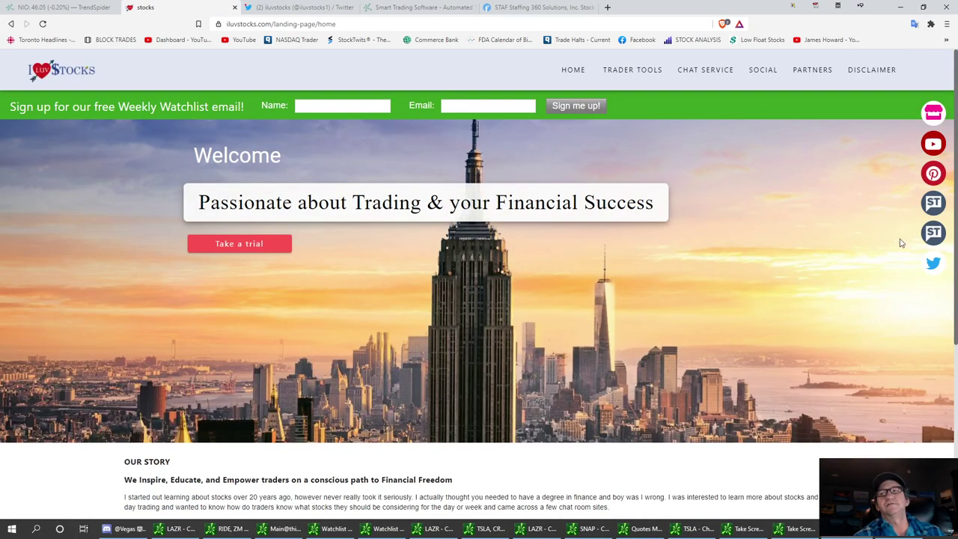
click(934, 233)
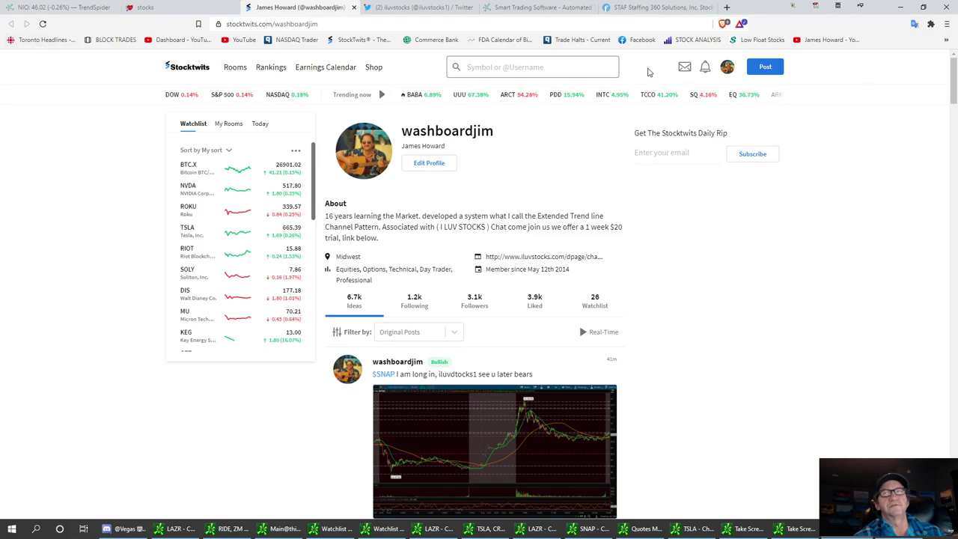
click(161, 9)
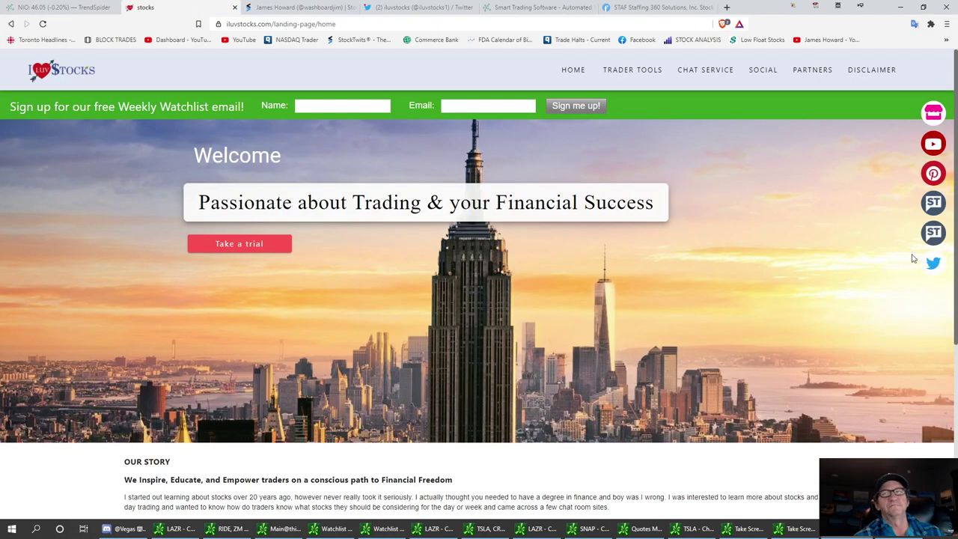
click(933, 204)
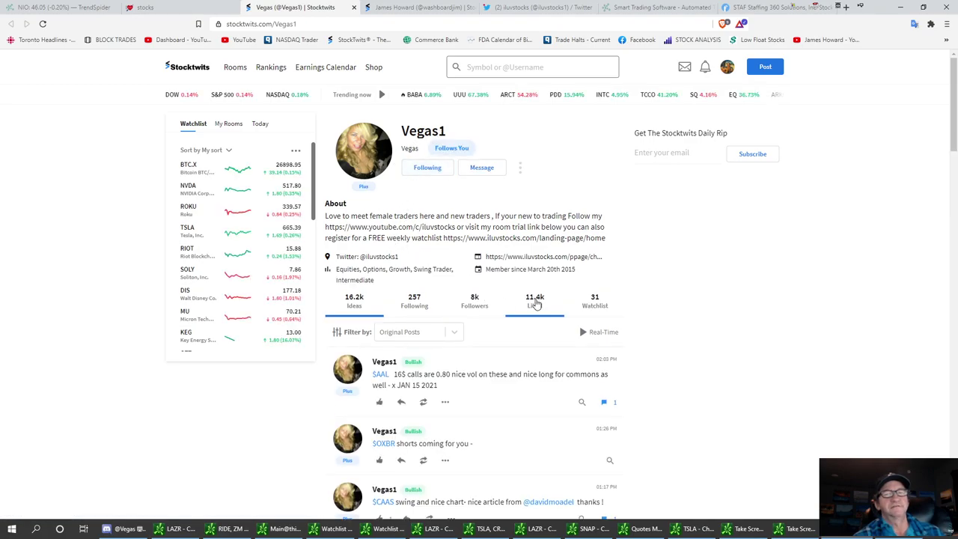
click(150, 7)
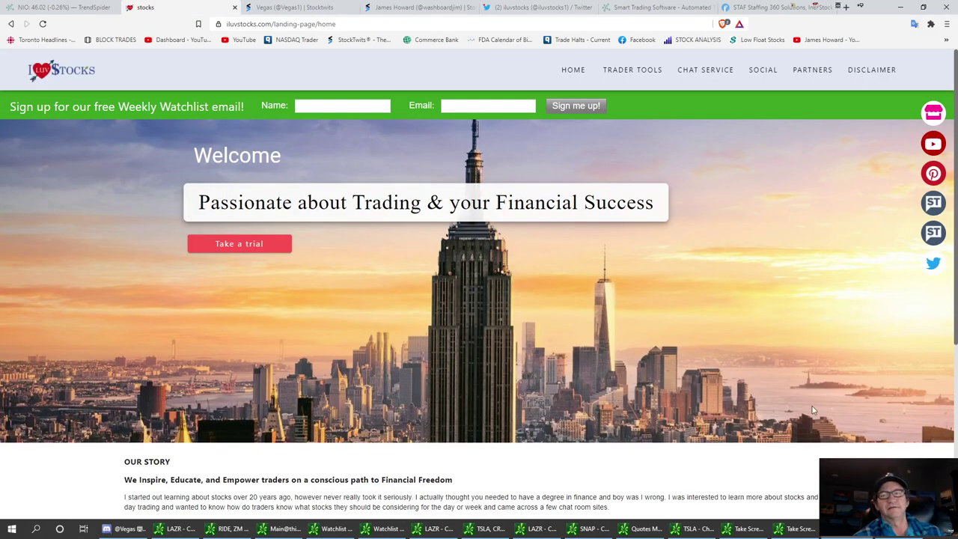